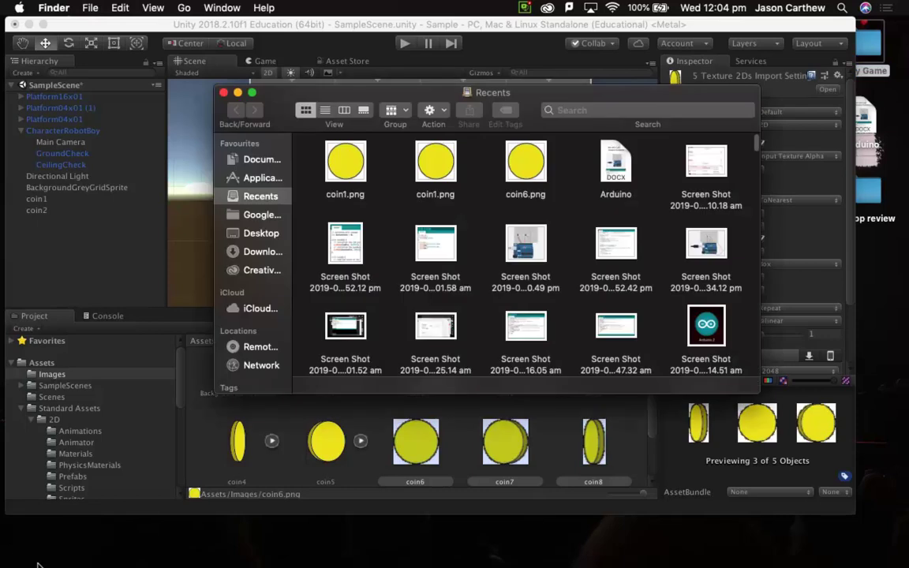
- Look at the coin images, coin1.png to coin5.png, in the Desktop's Unity Game > images folder and close the window
click(256, 234)
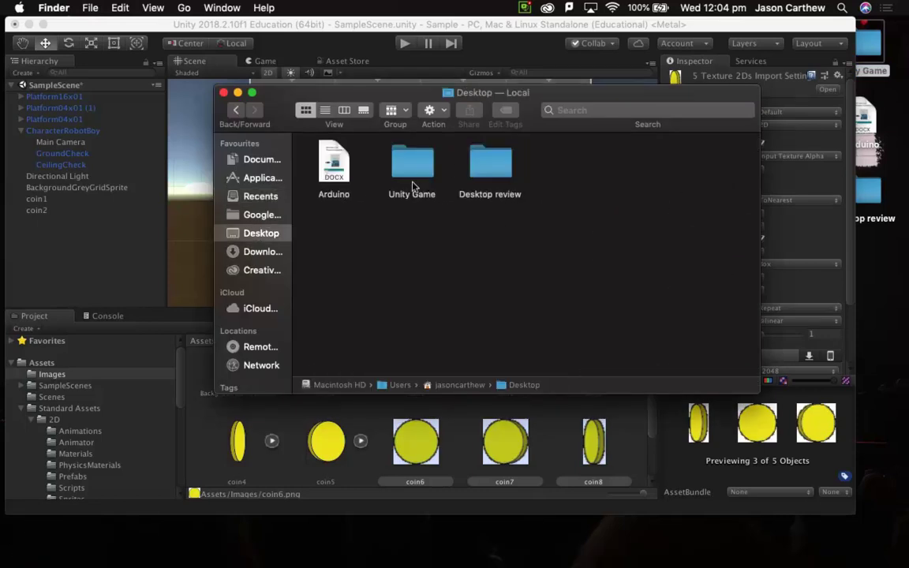
double_click(418, 164)
double_click(334, 162)
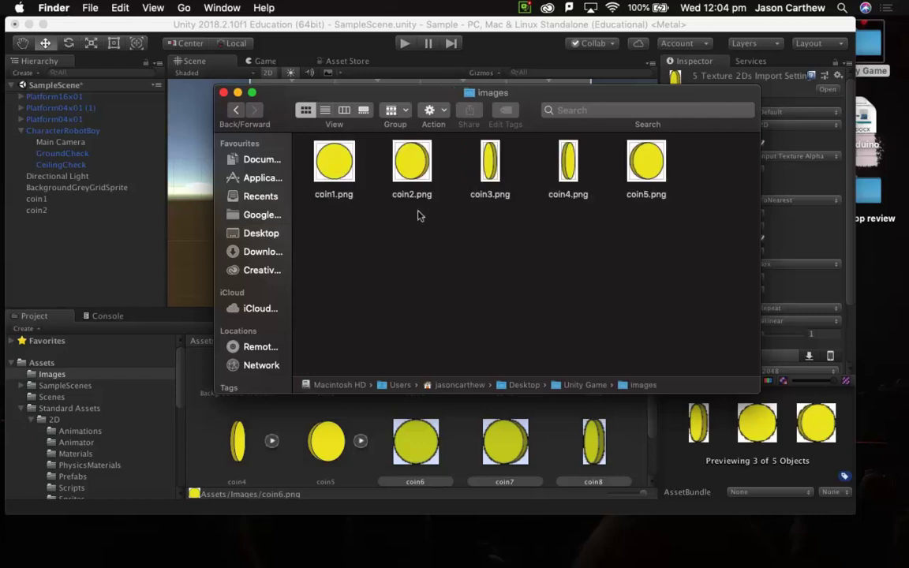
drag(677, 160, 293, 162)
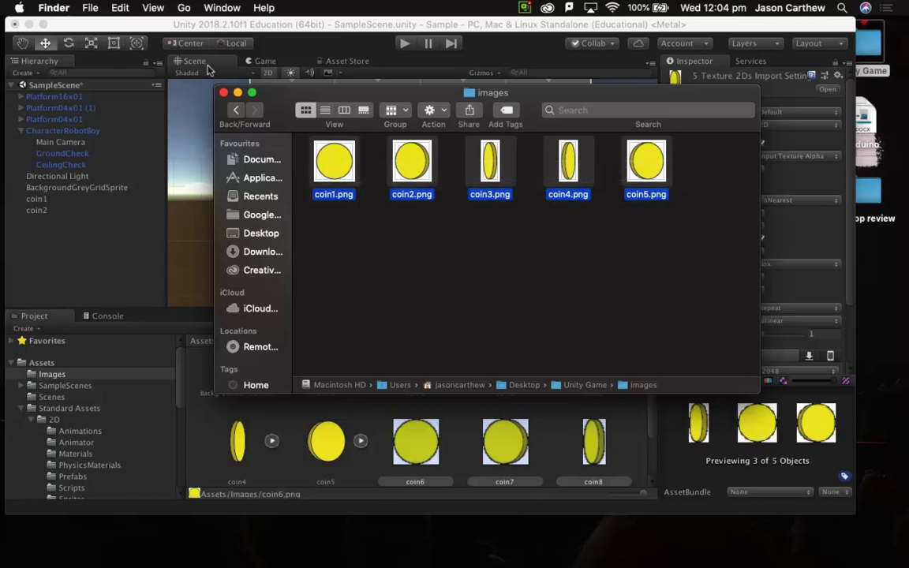
key(super+w)
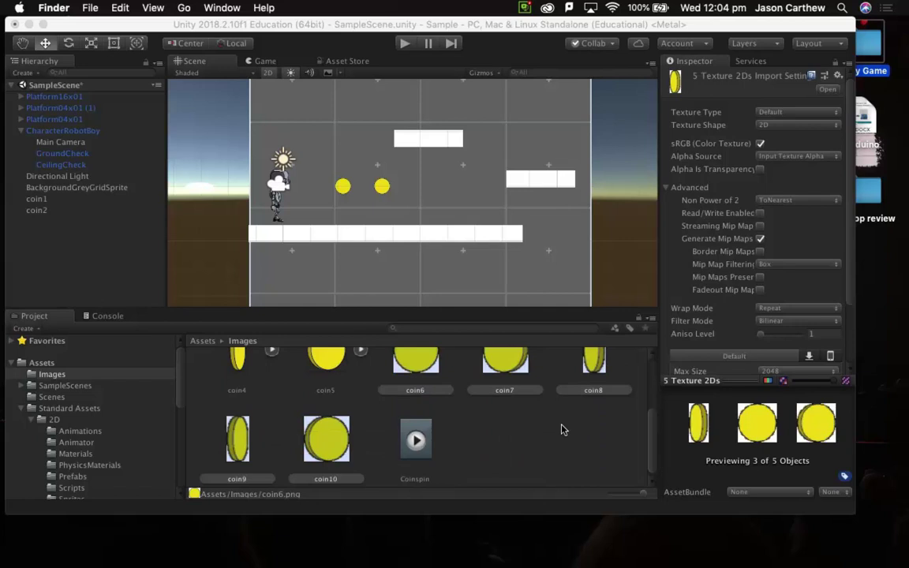
- Change the texture type of images coin6 to coin10 to Sprite (2D and UI) and apply the import settings
scroll(561, 429, up, 1)
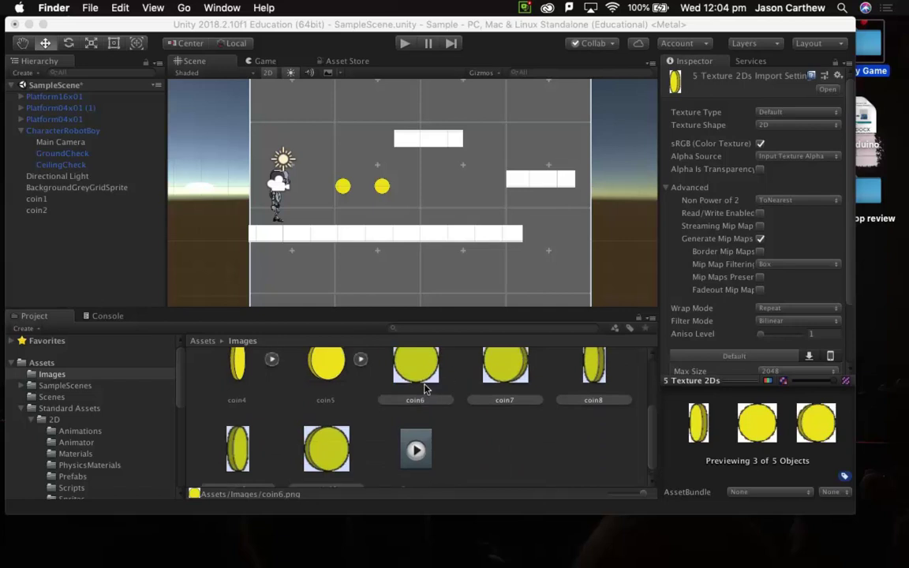
scroll(432, 379, up, 2)
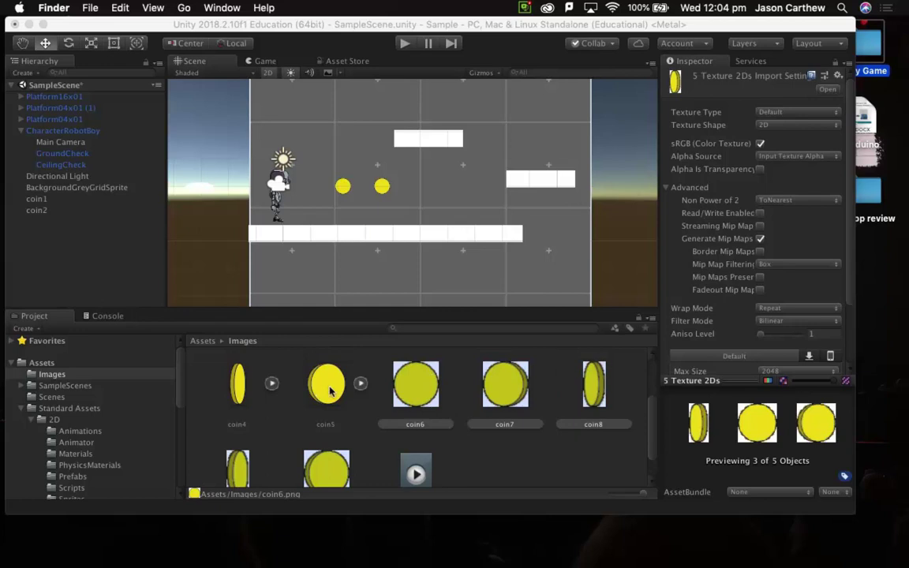
click(414, 382)
scroll(430, 402, down, 1)
scroll(433, 413, down, 2)
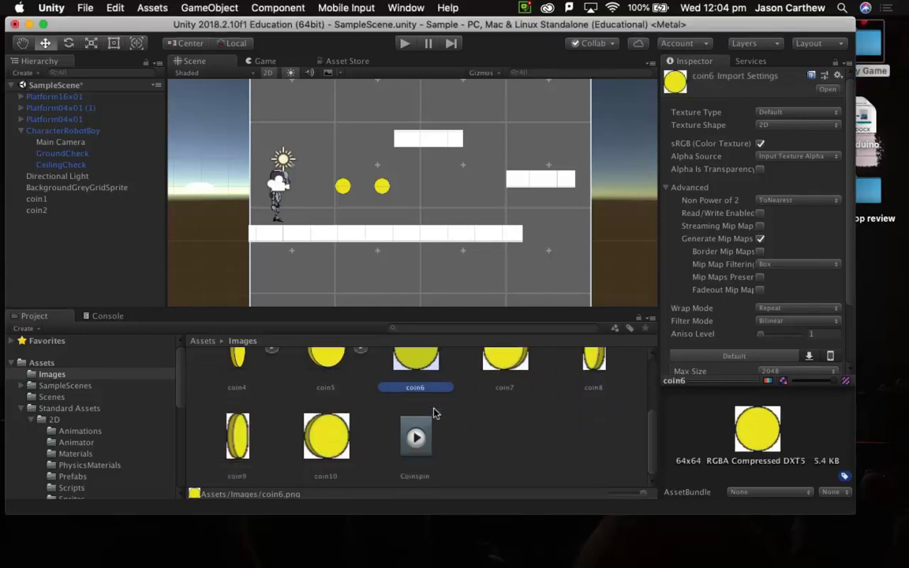
shift+click(500, 366)
scroll(470, 430, up, 3)
scroll(471, 442, down, 3)
shift+click(332, 439)
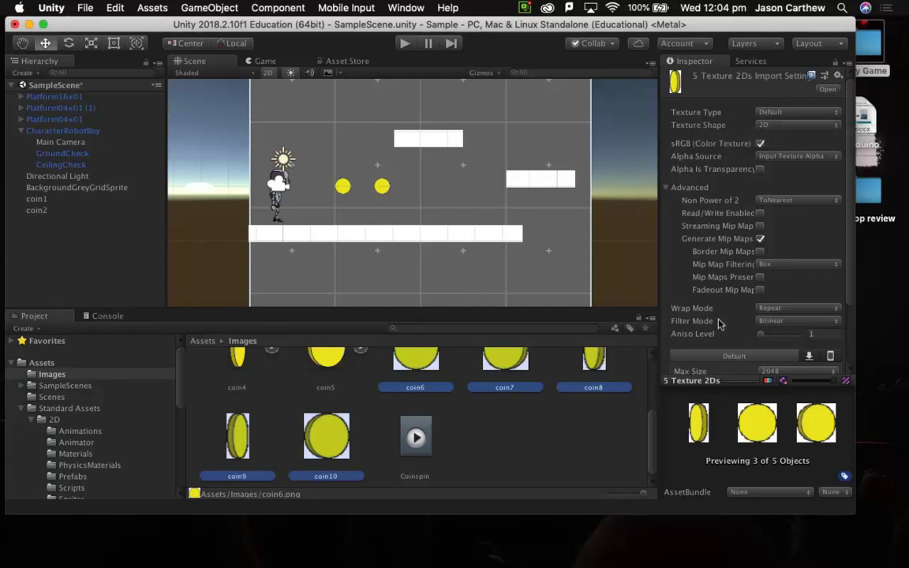
click(781, 112)
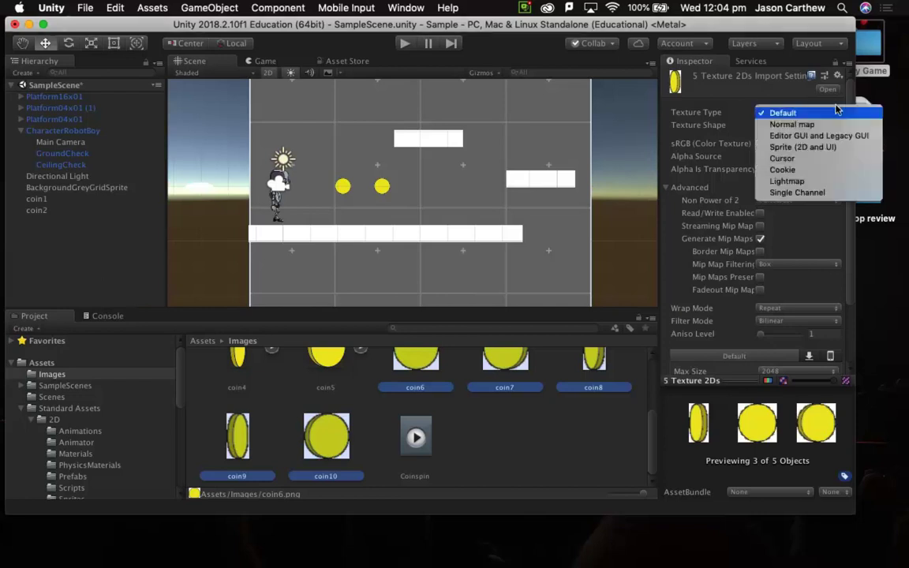
click(829, 148)
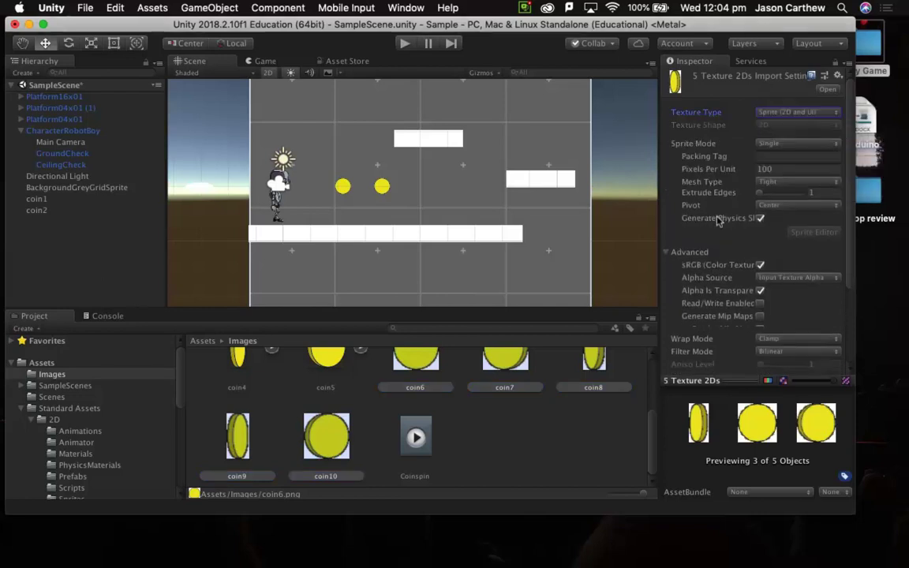
click(567, 417)
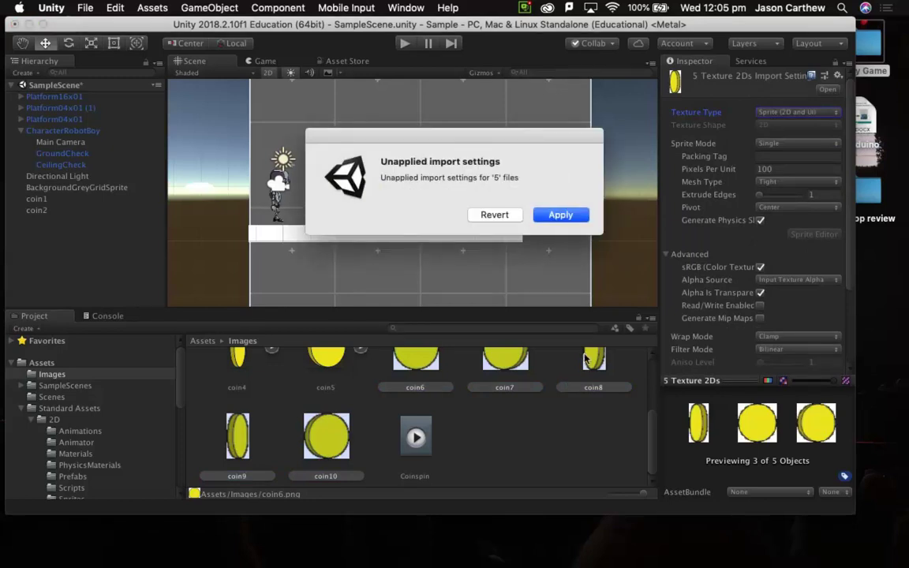
click(562, 215)
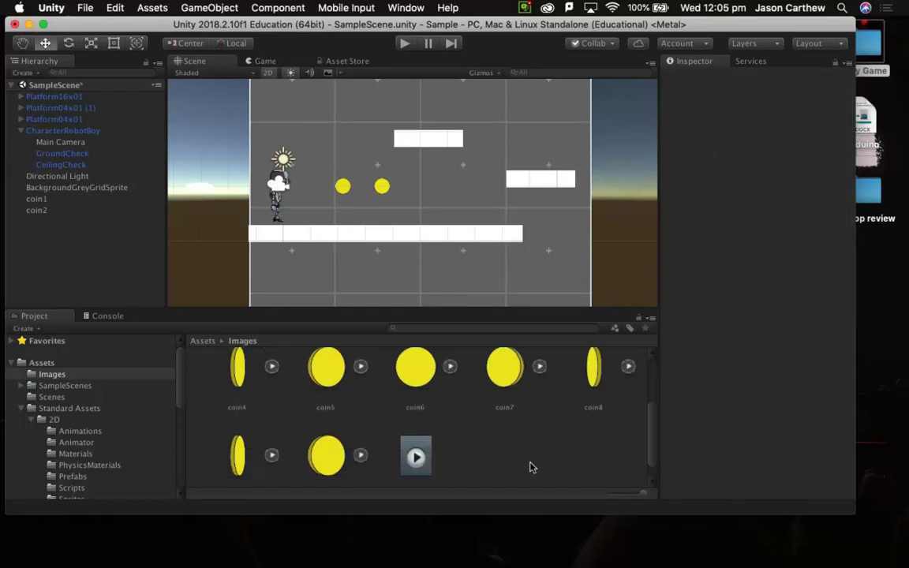
- Create an animated coin in the scene from sprites coin6 to coin10, saving the animation as Secondcoin, and move it to about X 6.13
scroll(531, 467, up, 2)
scroll(531, 467, down, 2)
scroll(531, 467, up, 2)
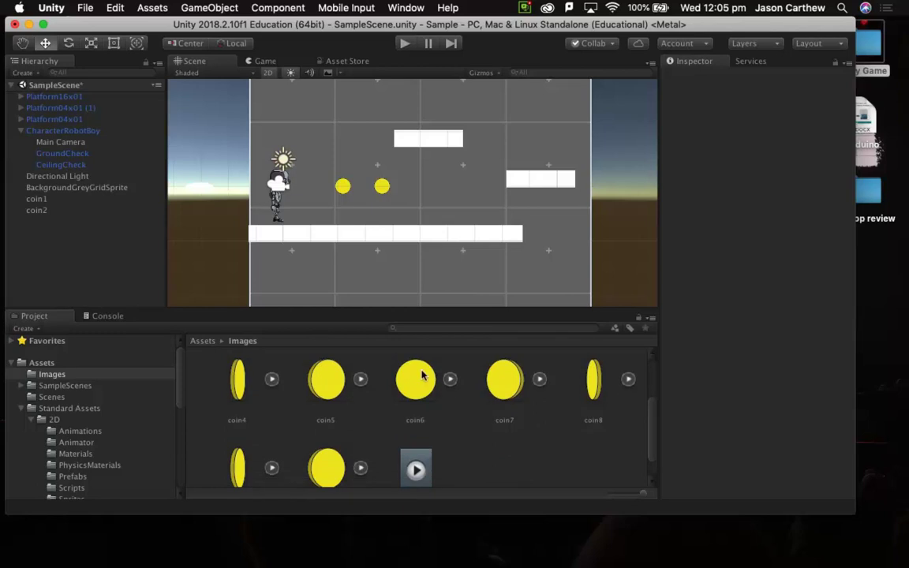
click(416, 394)
scroll(481, 431, down, 2)
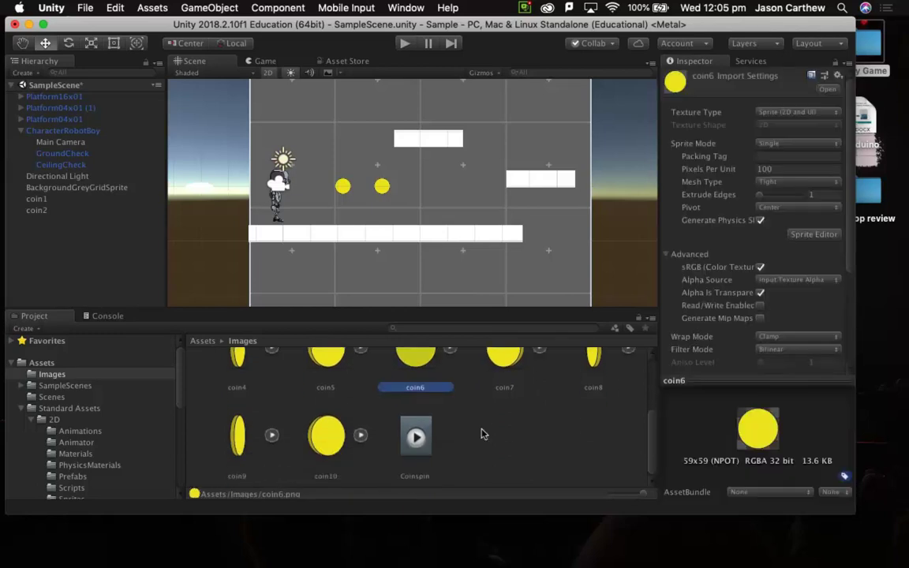
shift+click(515, 380)
scroll(463, 400, up, 1)
scroll(463, 399, down, 1)
scroll(353, 435, down, 1)
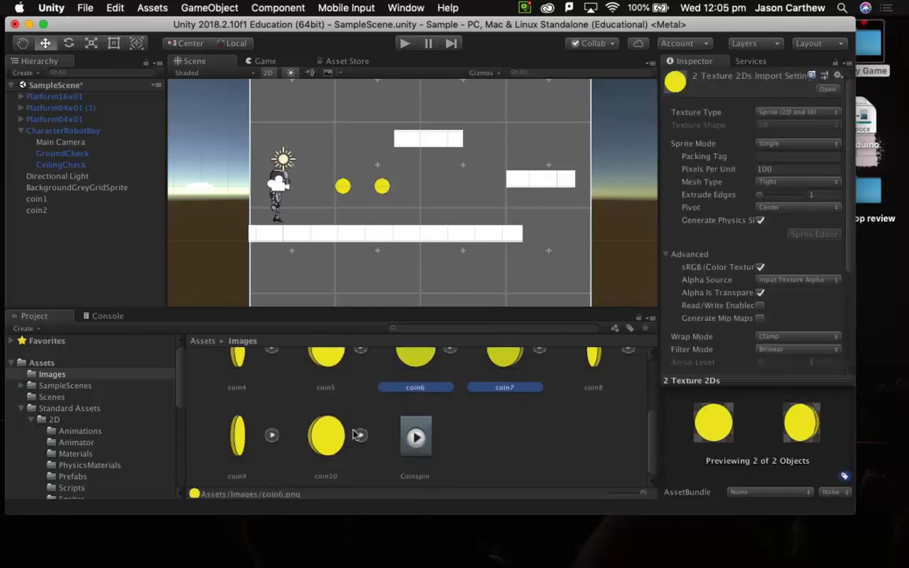
shift+click(324, 432)
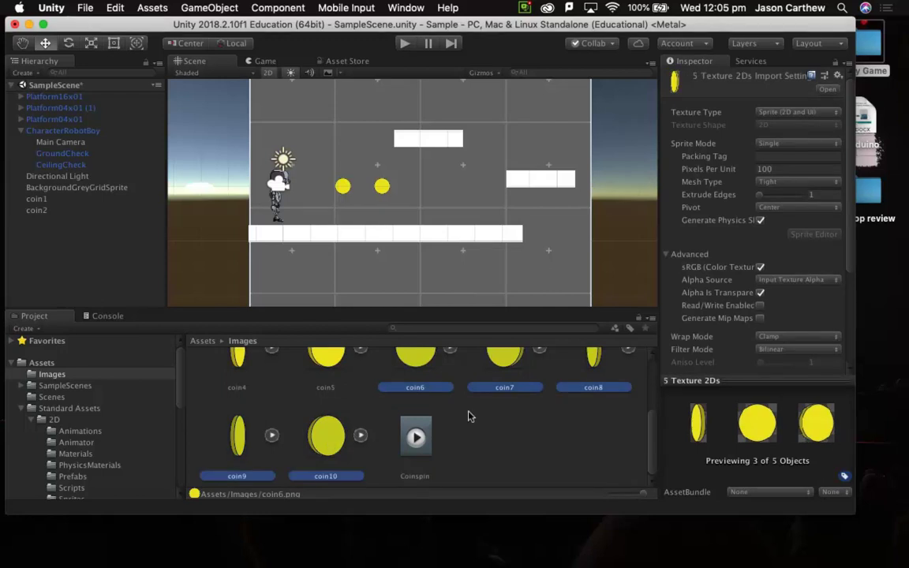
scroll(490, 426, up, 2)
drag(416, 387, 466, 189)
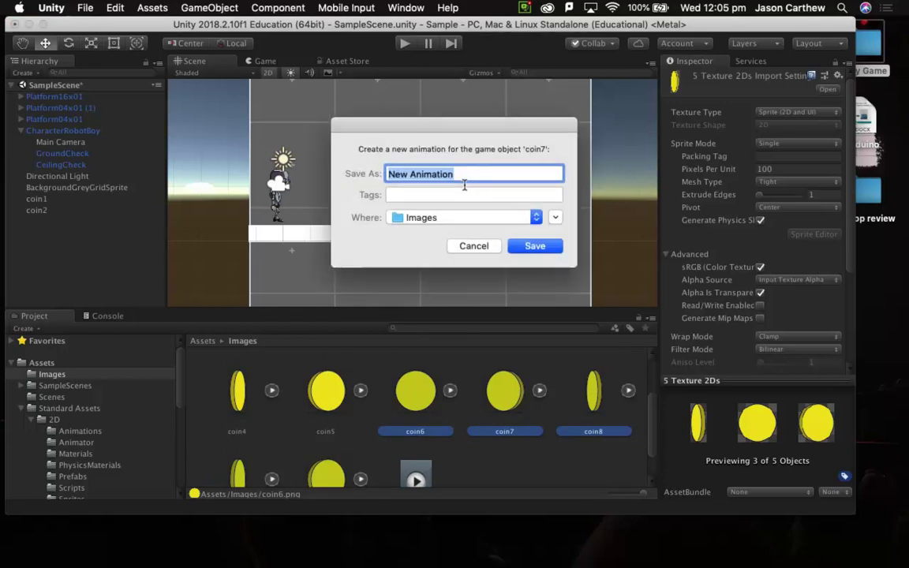
text(S)
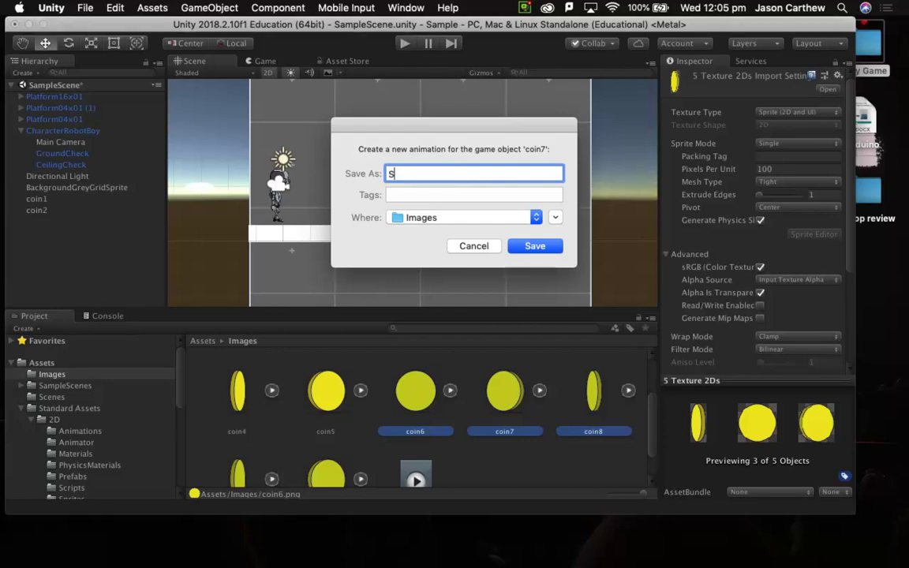
text(econdcoin)
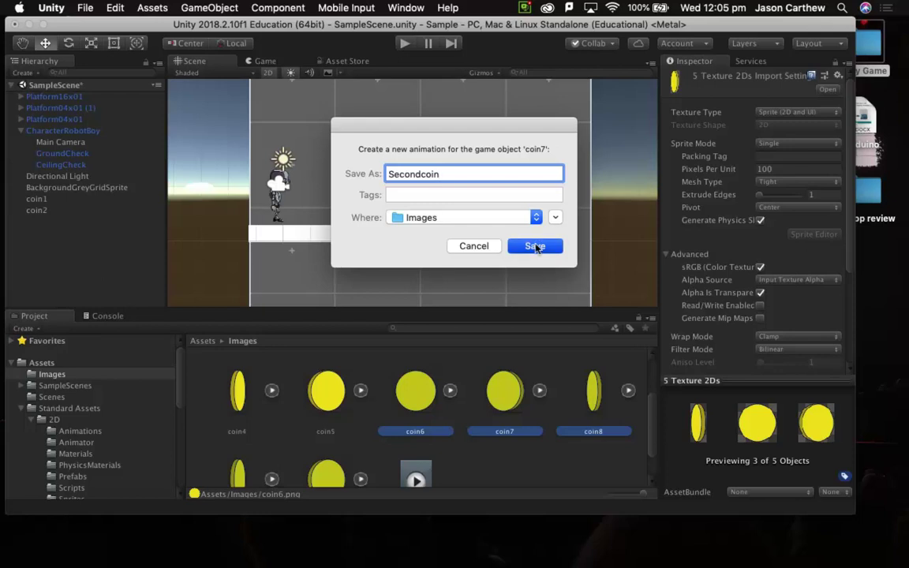
click(534, 246)
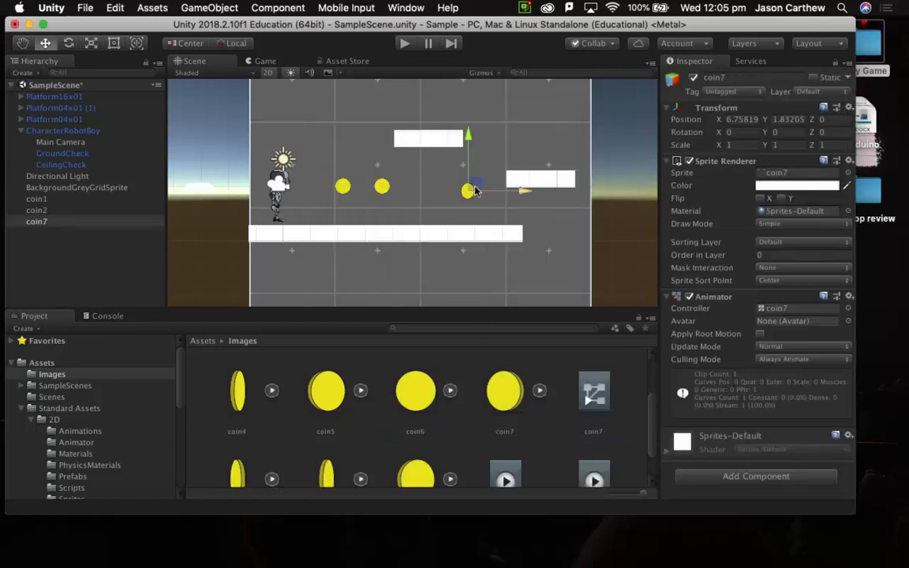
mouse_move(523, 191)
mouse_down()
mouse_move(490, 188)
mouse_move(507, 188)
mouse_up()
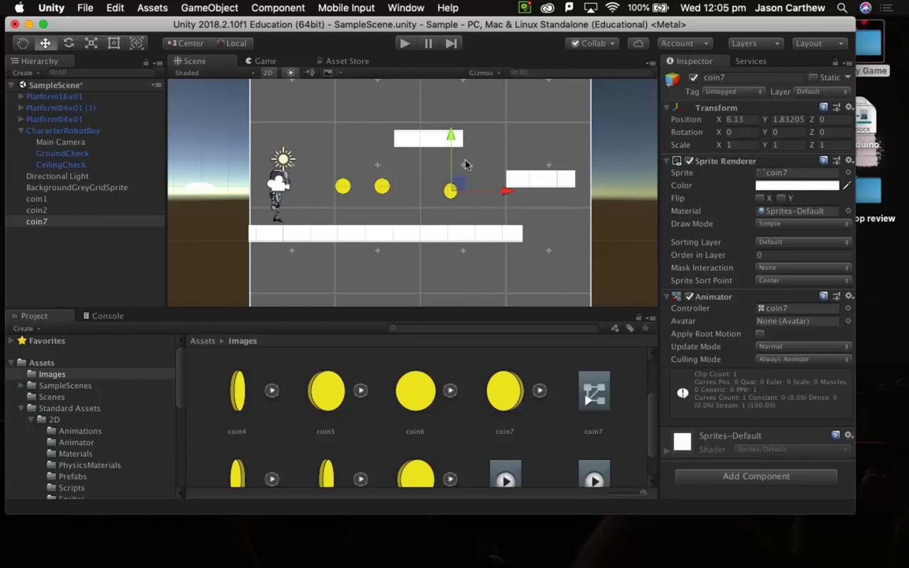
drag(451, 140, 451, 143)
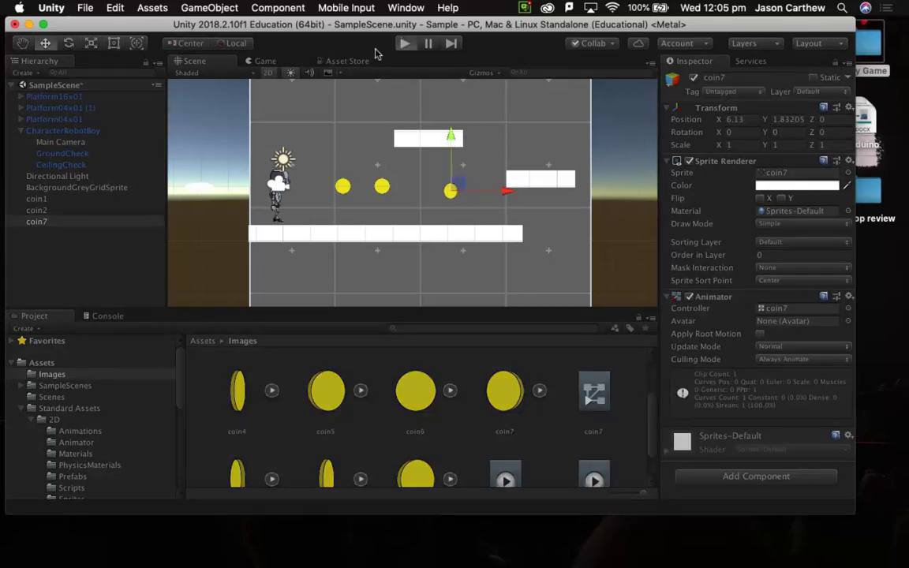
- Play-test the game by running the character back and forth past the new coin, and stop the game
key(super+p)
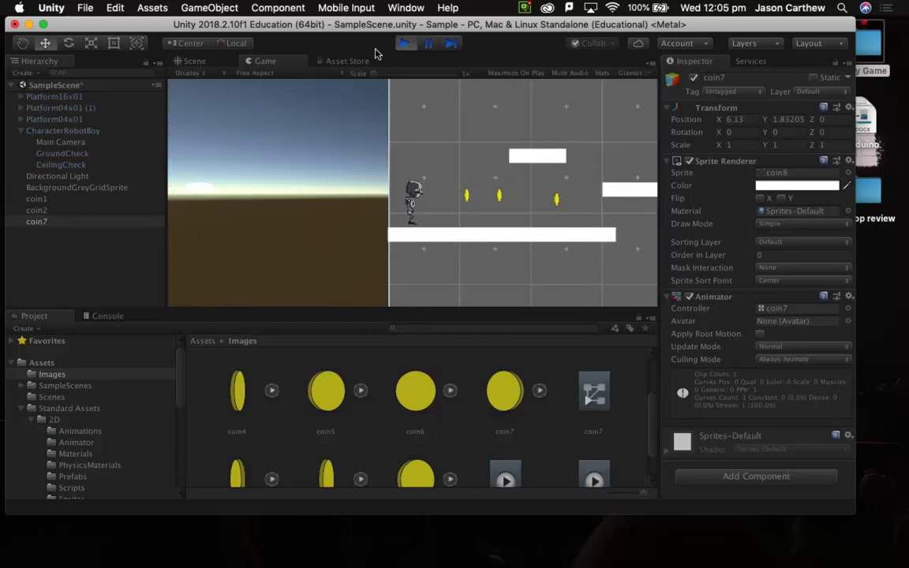
key(Right)
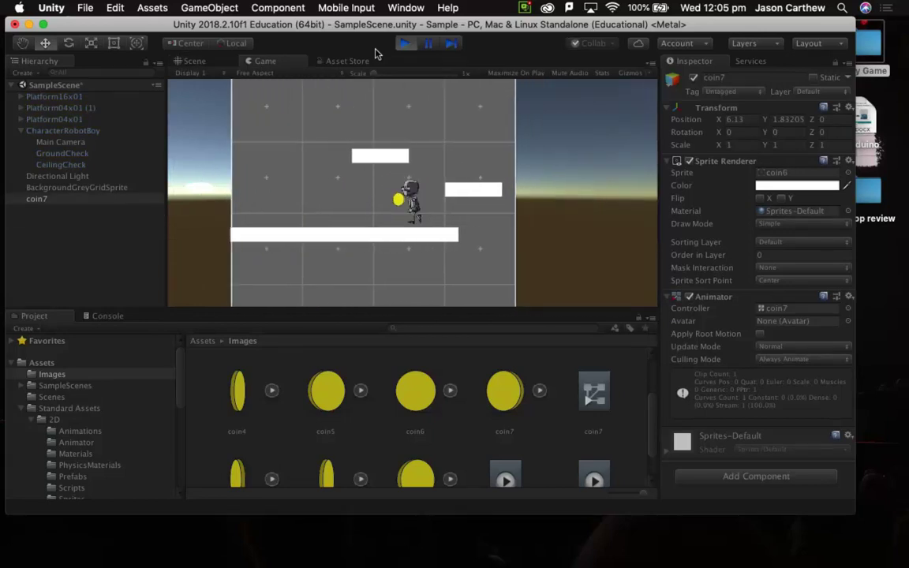
key(Left)
key(Right)
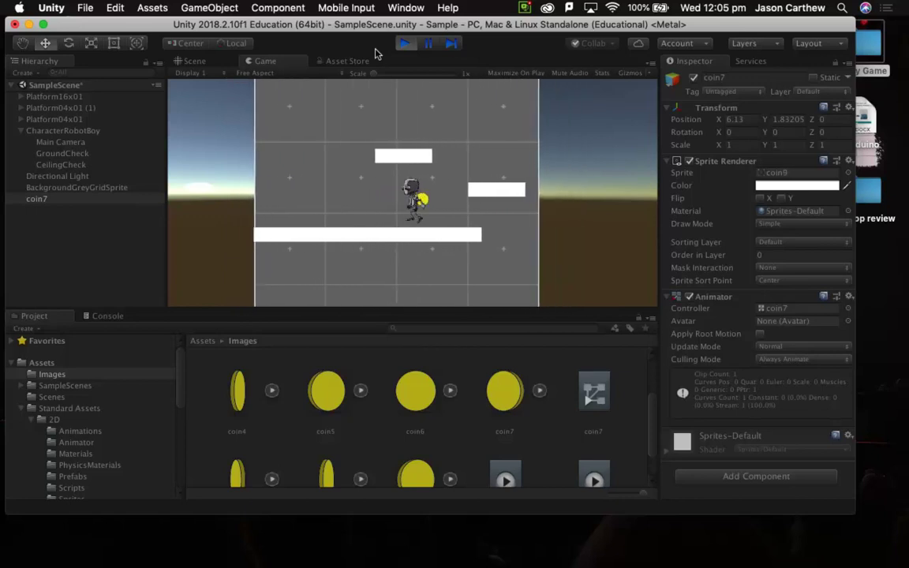
key(Left)
key(Left)
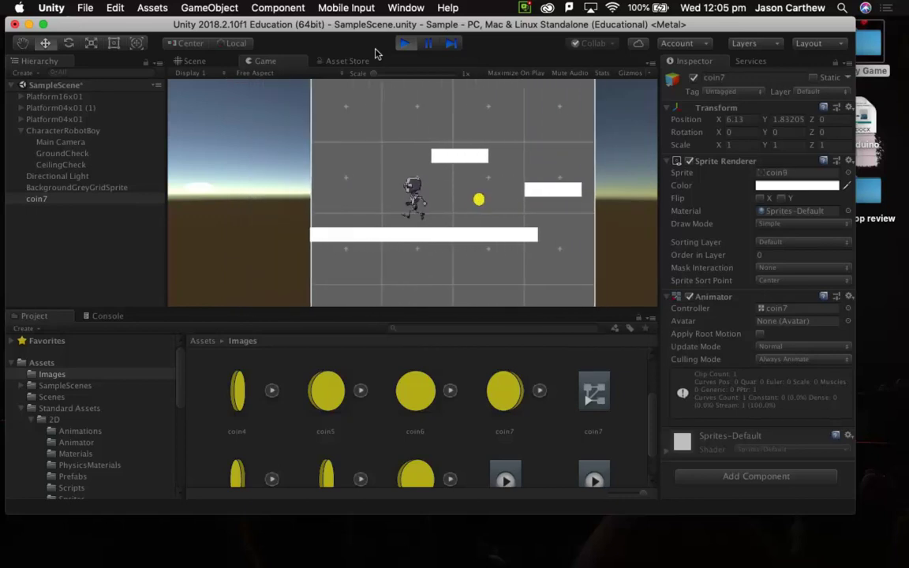
click(402, 44)
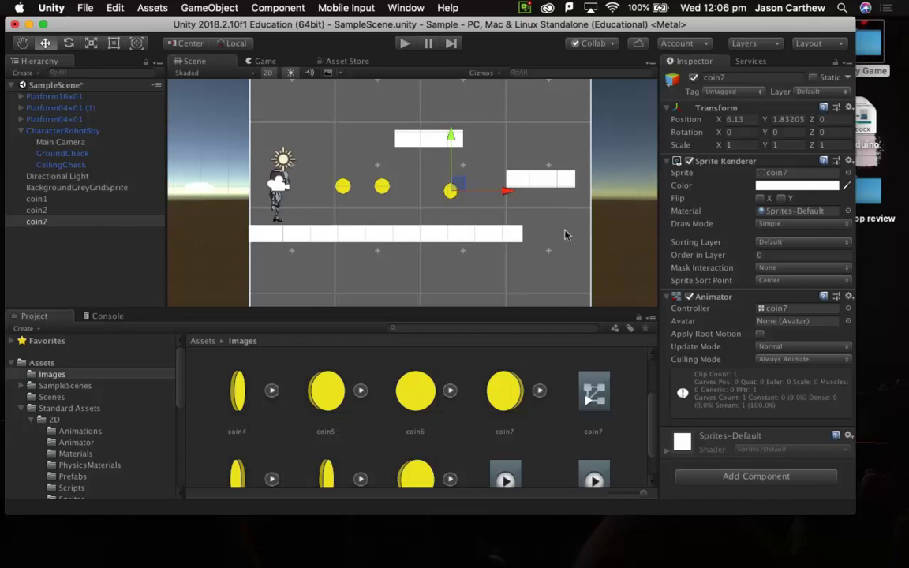
- Add a Rigidbody 2D component to the coin7 object
drag(447, 192, 447, 192)
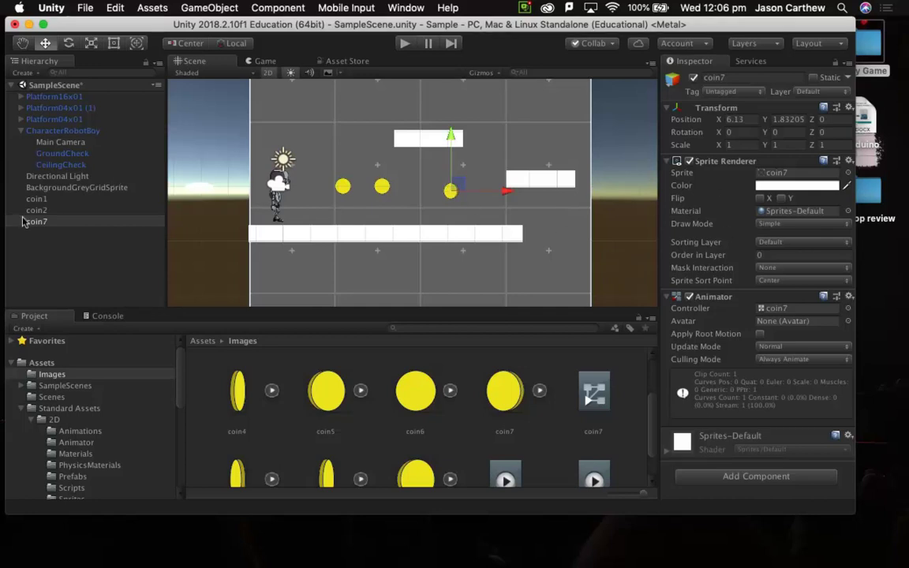
click(32, 222)
click(451, 195)
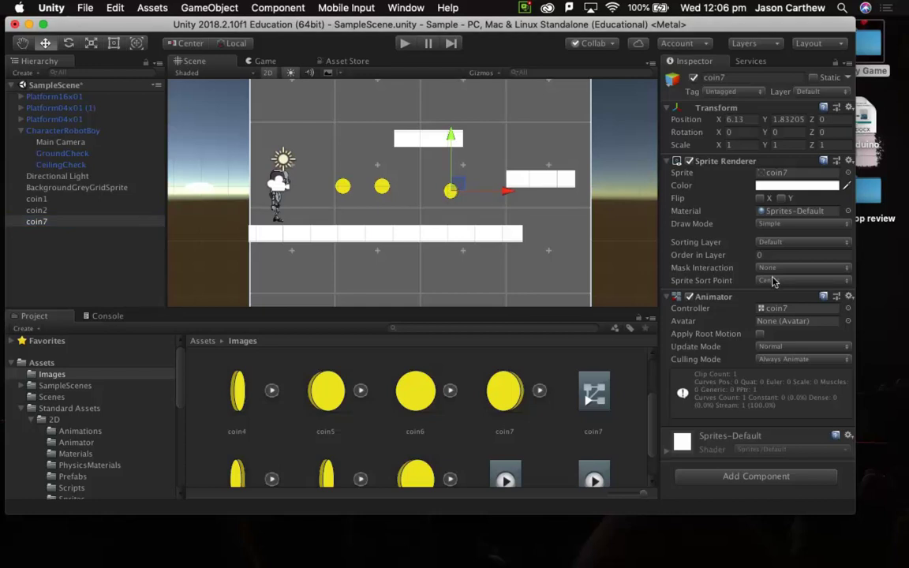
click(740, 476)
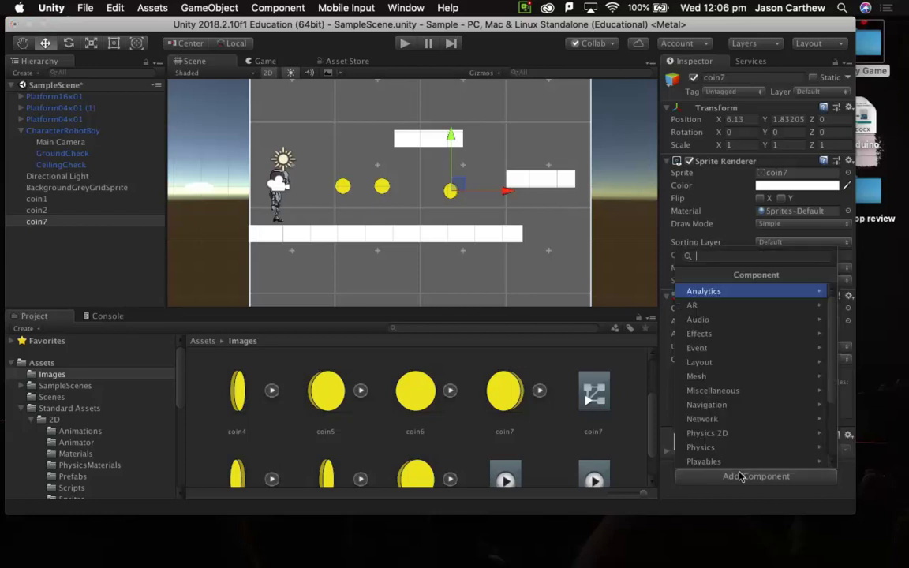
click(751, 433)
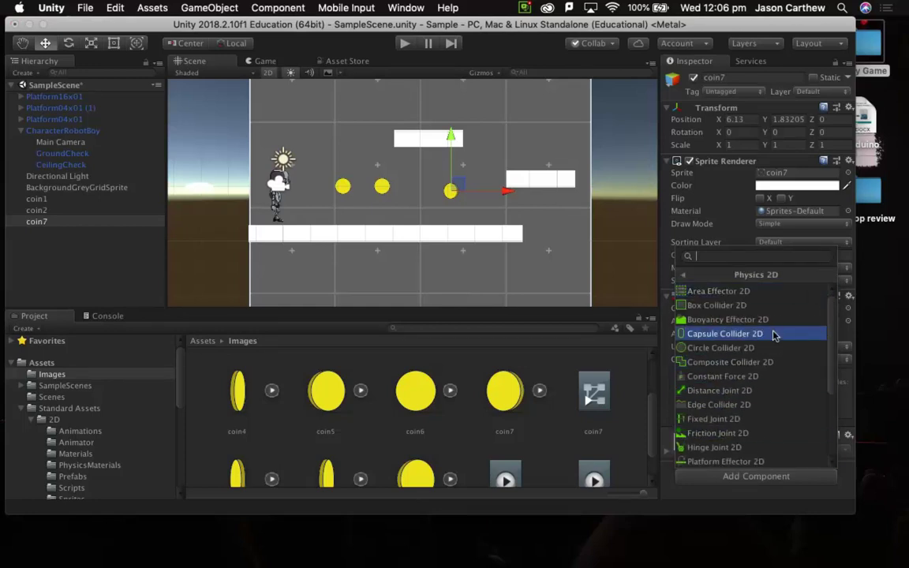
scroll(775, 331, down, 3)
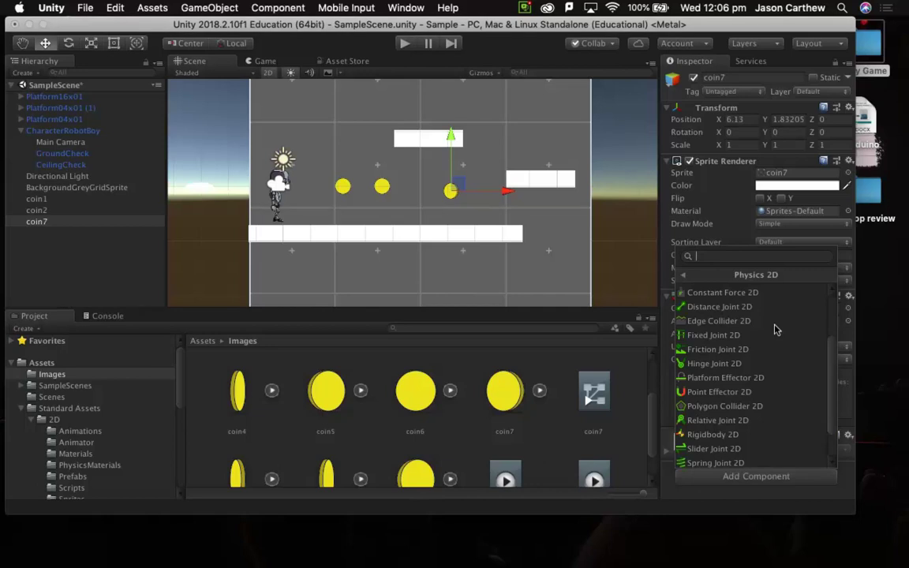
click(734, 433)
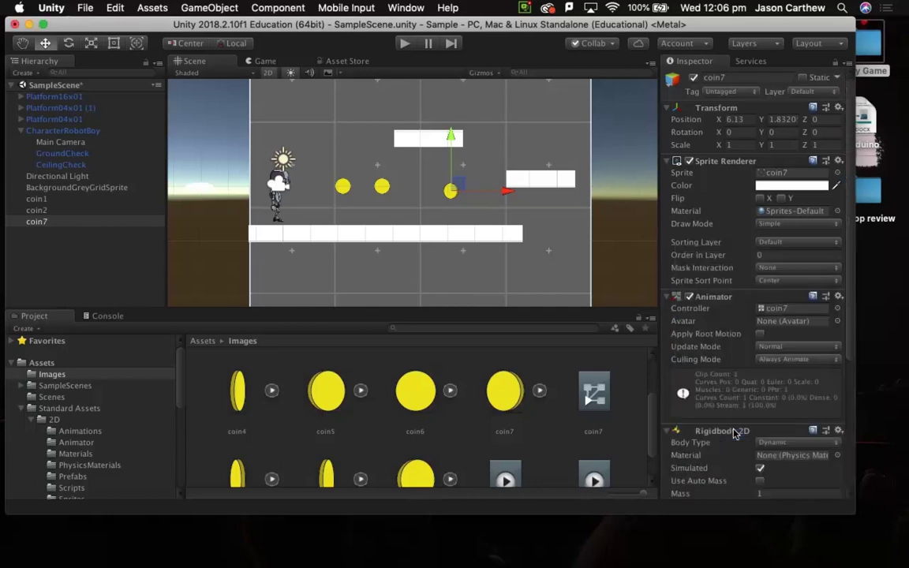
- Review the coin7 Rigidbody 2D settings, then play-test the game to see how the coin behaves, and stop it
scroll(714, 406, down, 5)
scroll(713, 414, down, 1)
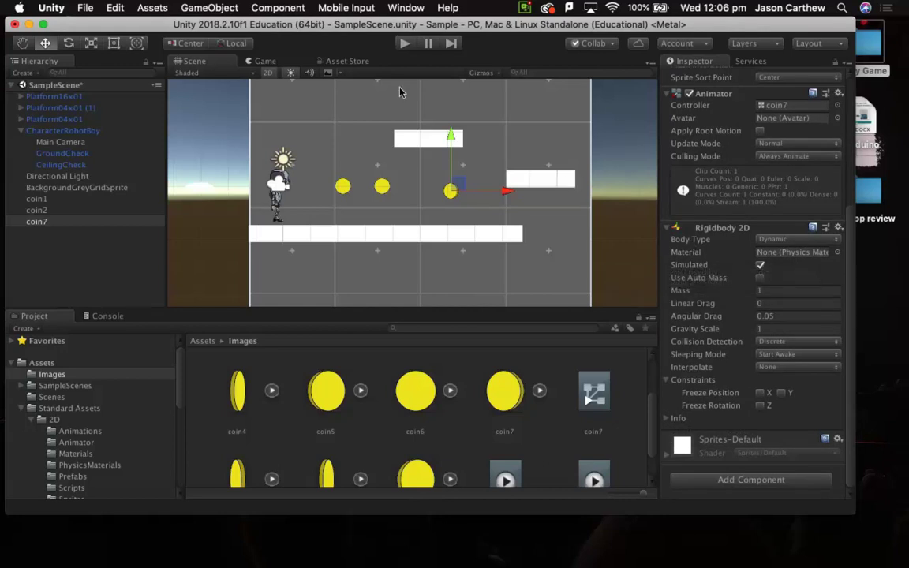
click(402, 43)
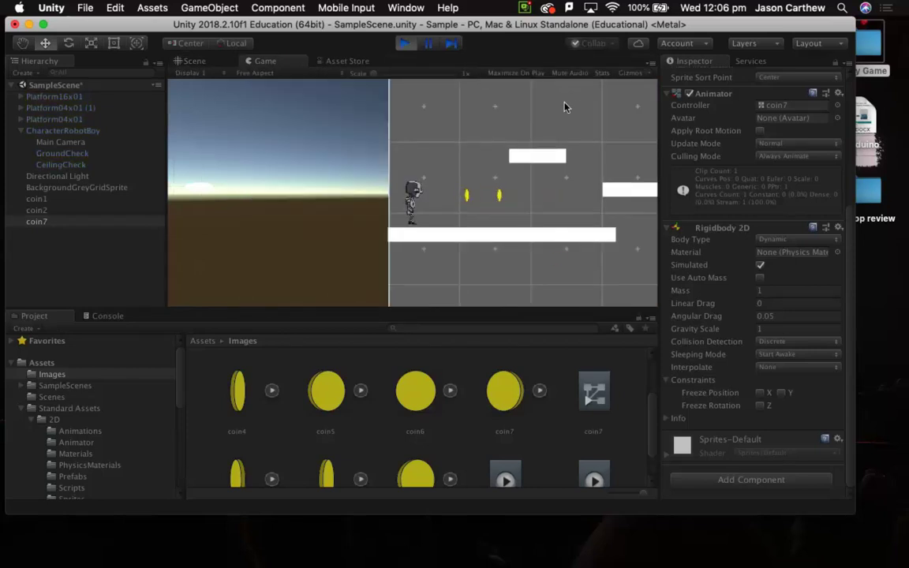
click(403, 45)
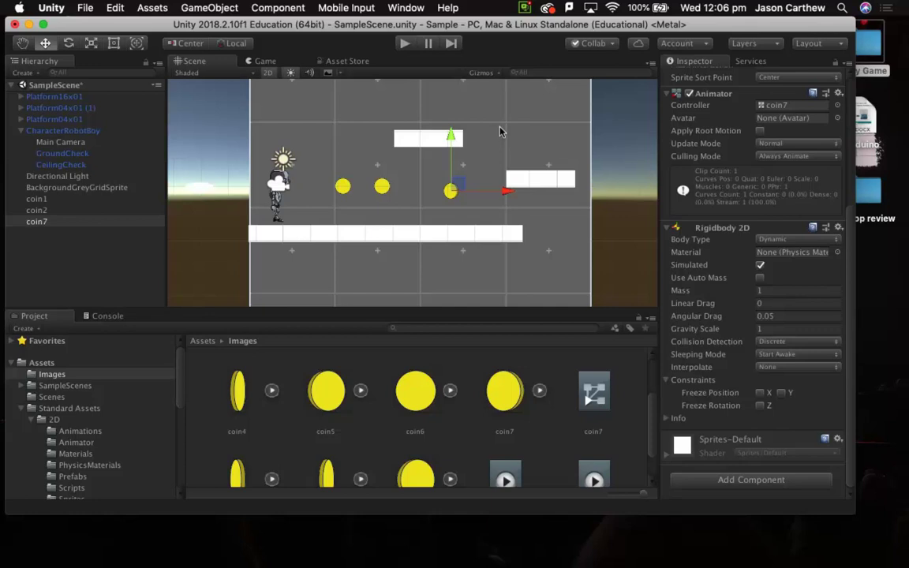
- Set the gravity scale of the coin7 Rigidbody 2D to 0 and play-test by running the character past the coin
click(777, 326)
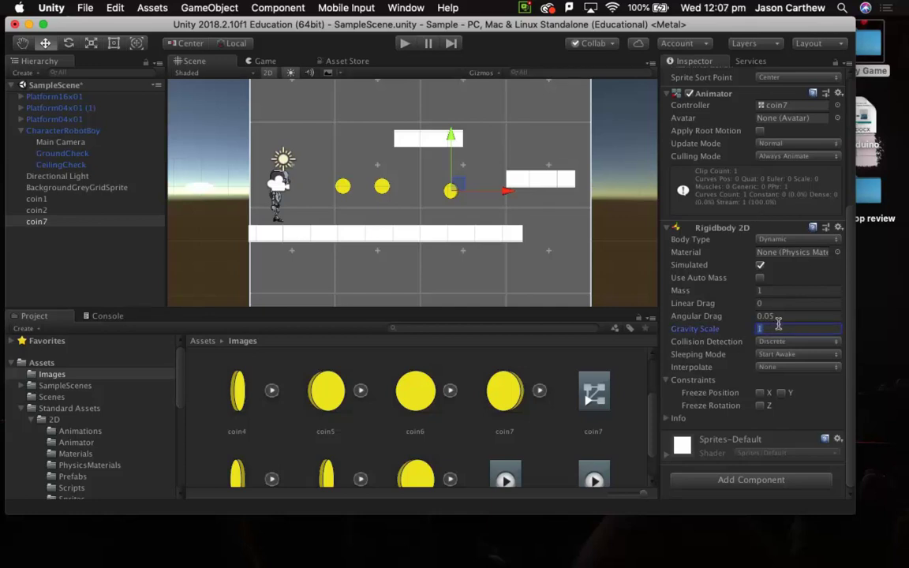
key(BackSpace)
click(404, 43)
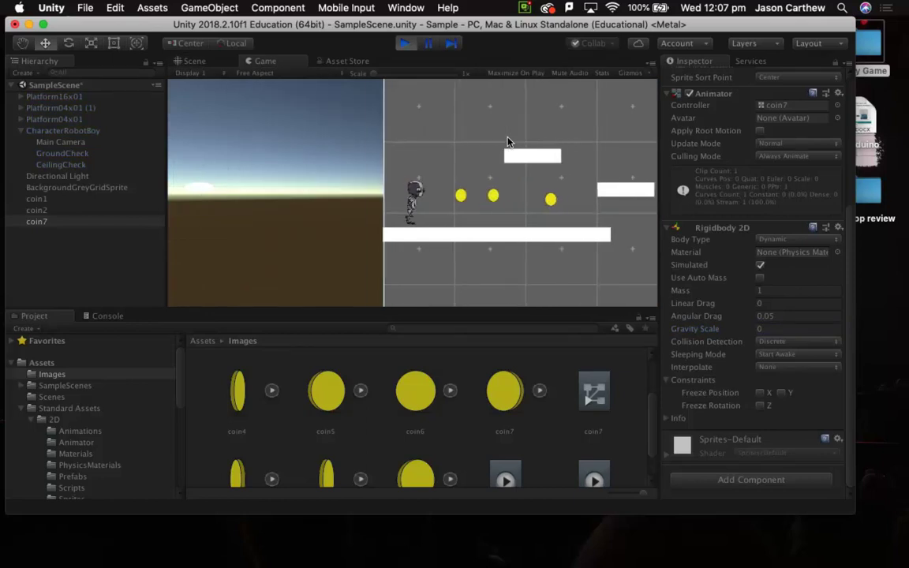
key(Right)
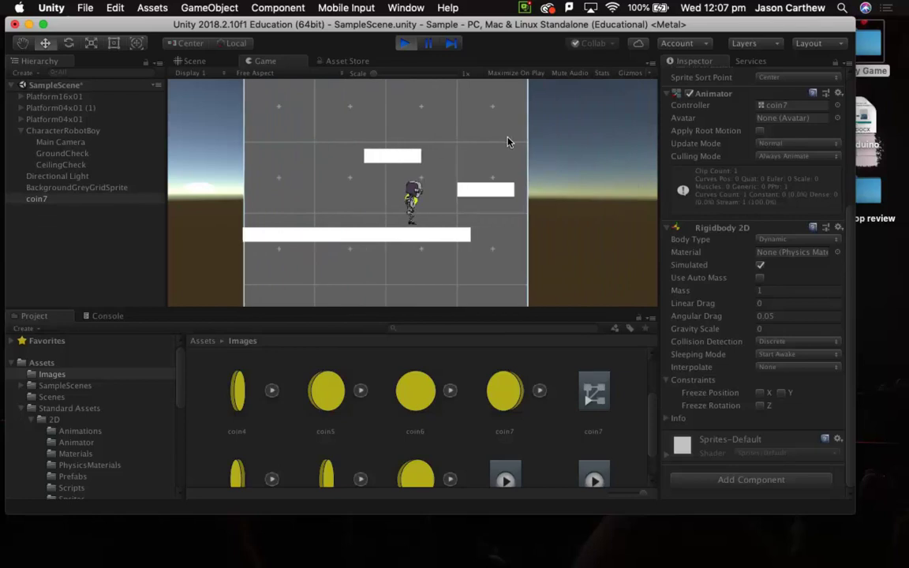
key(Left)
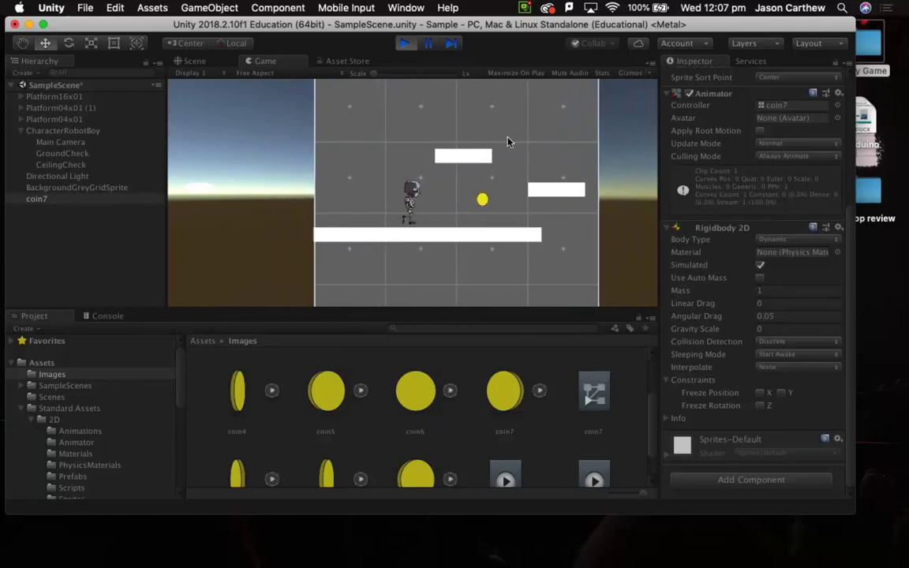
click(404, 43)
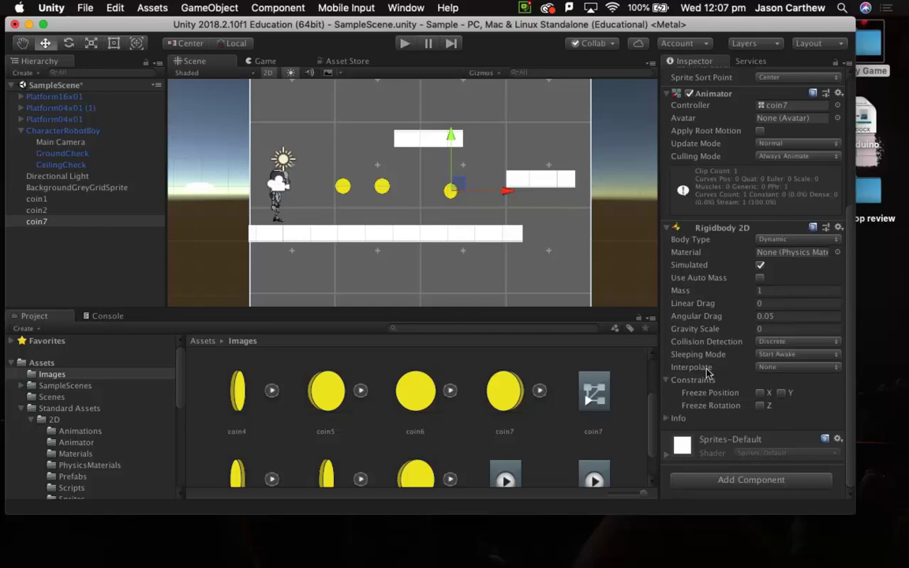
- Add a Circle Collider 2D component to the coin7 object
click(745, 480)
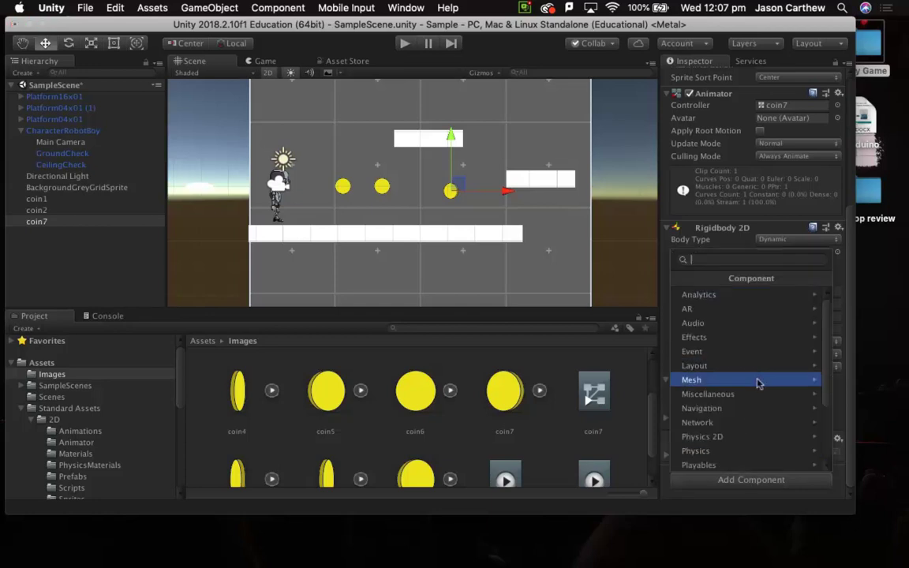
click(755, 437)
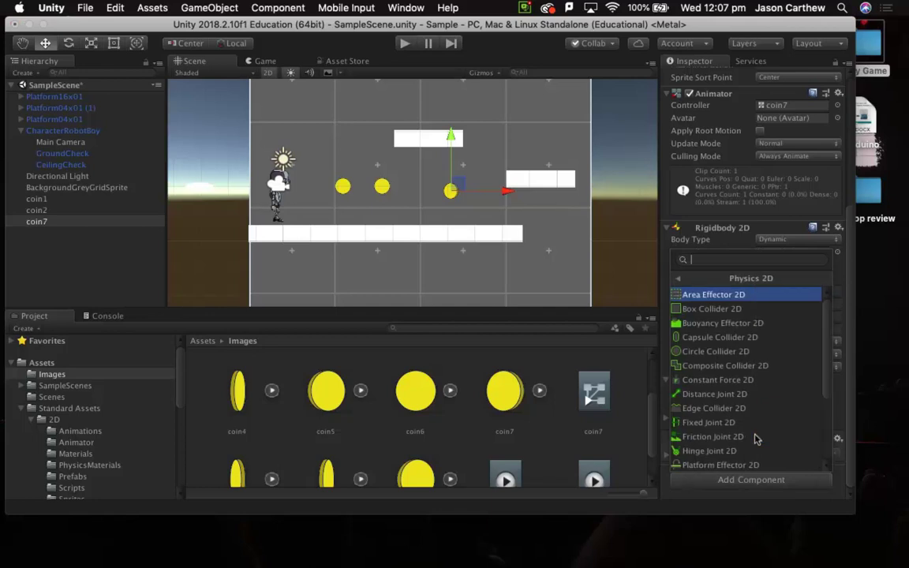
click(750, 351)
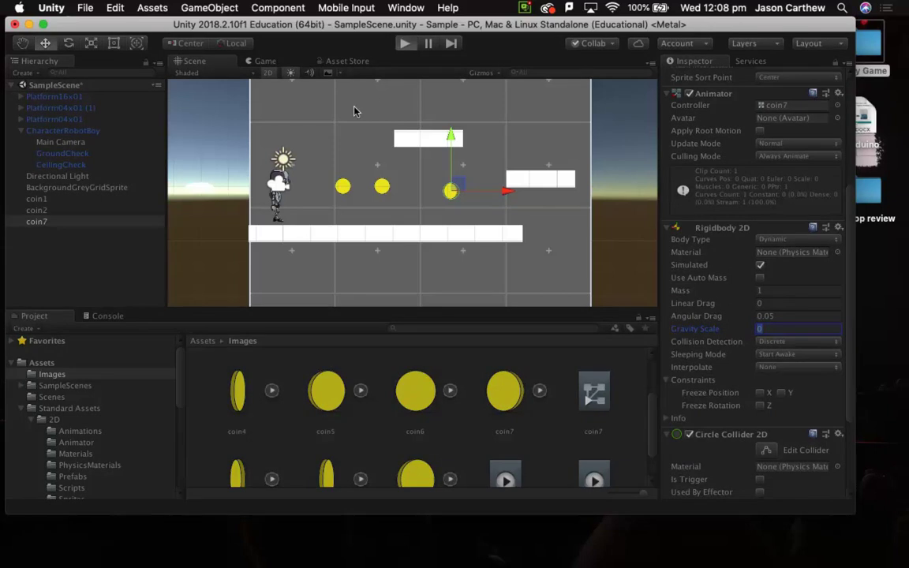
- Play-test the game by running the character into the coin7 object, and stop the game
key(super+p)
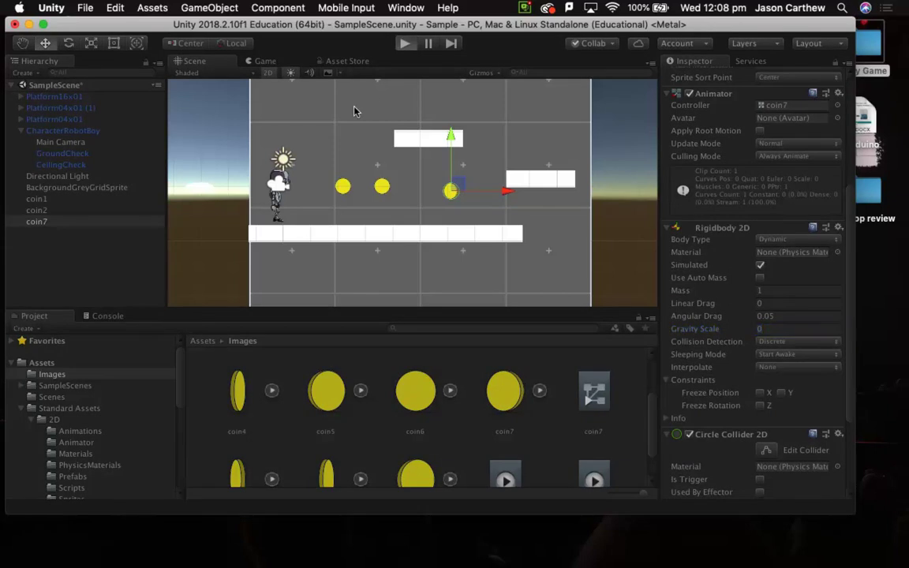
key(Right)
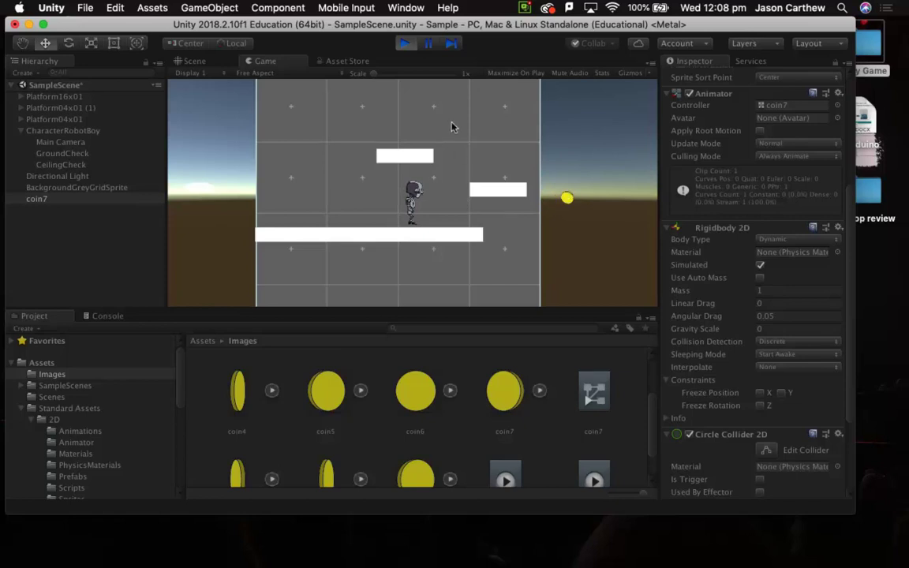
click(404, 43)
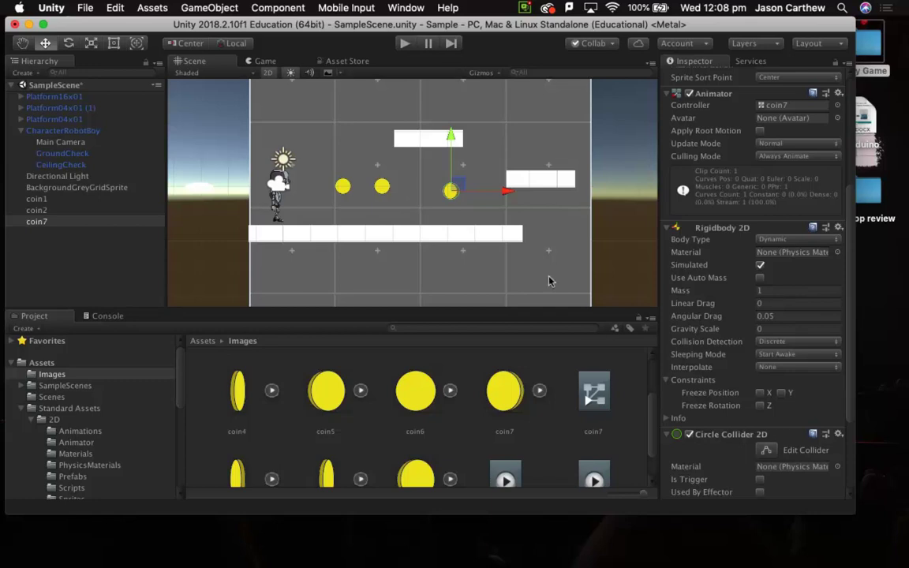
- Collapse the coin's Circle Collider 2D settings and create a new tag named SecondCoin
click(705, 434)
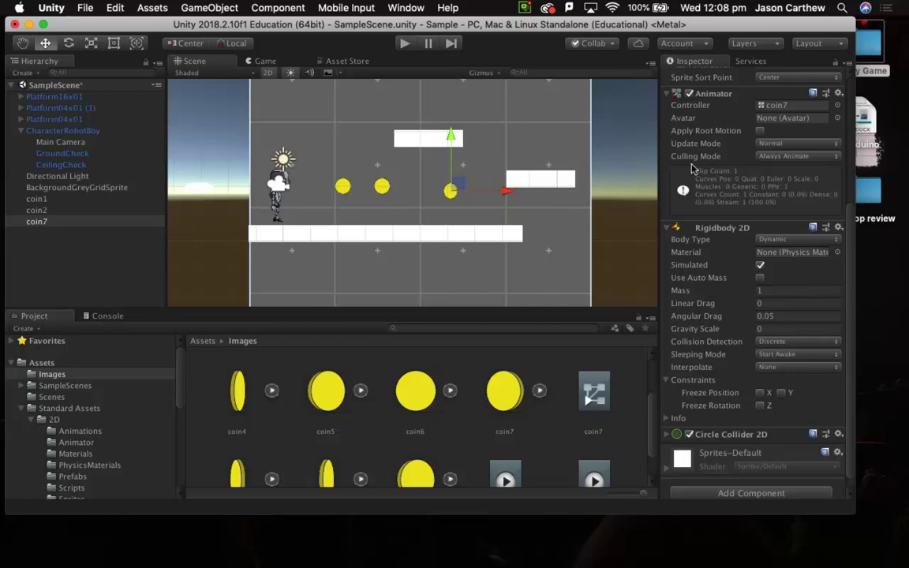
scroll(718, 106, up, 5)
scroll(717, 107, down, 5)
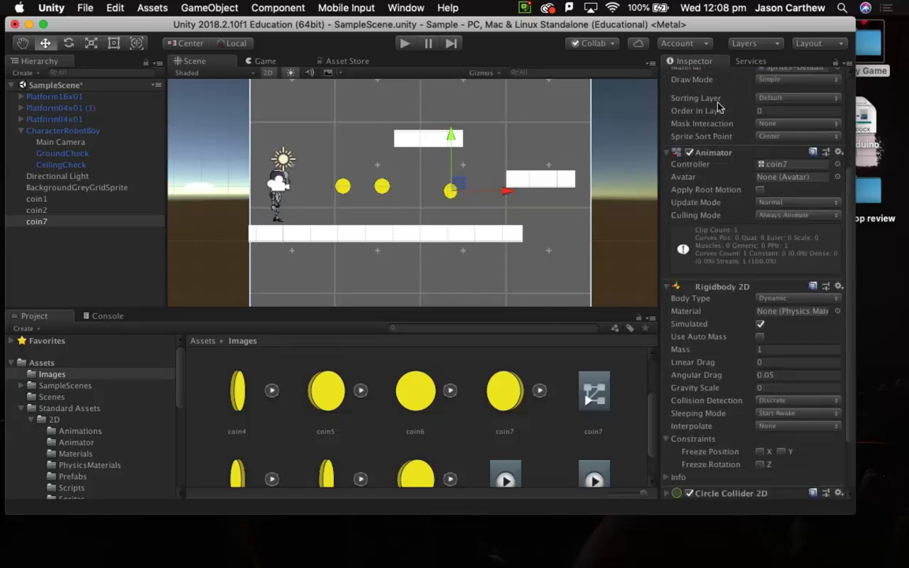
scroll(717, 107, up, 2)
scroll(718, 106, up, 3)
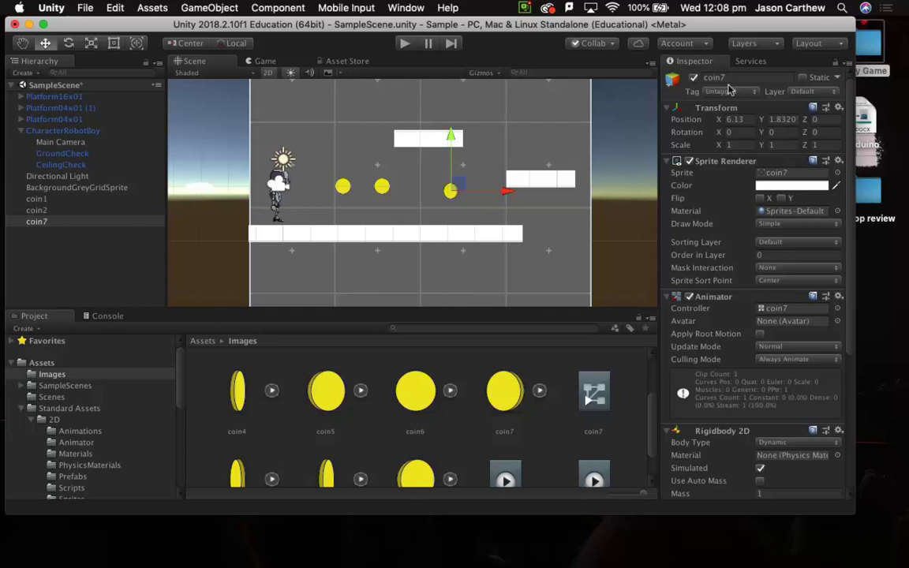
click(737, 91)
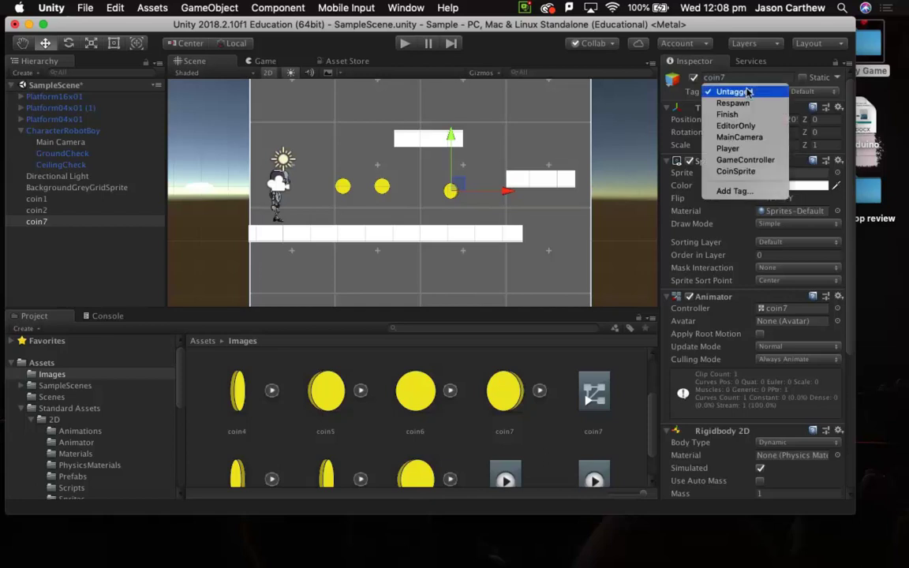
click(737, 191)
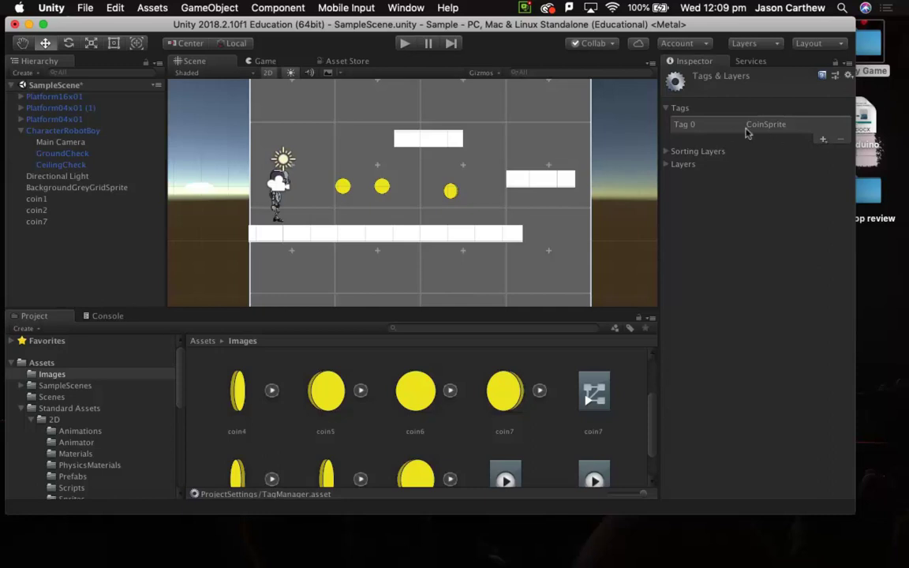
click(822, 140)
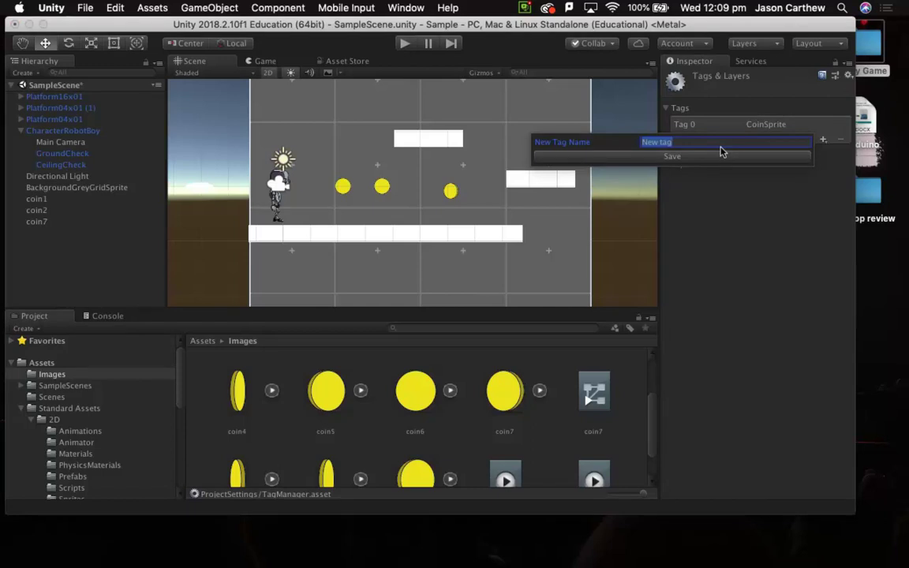
text(Se)
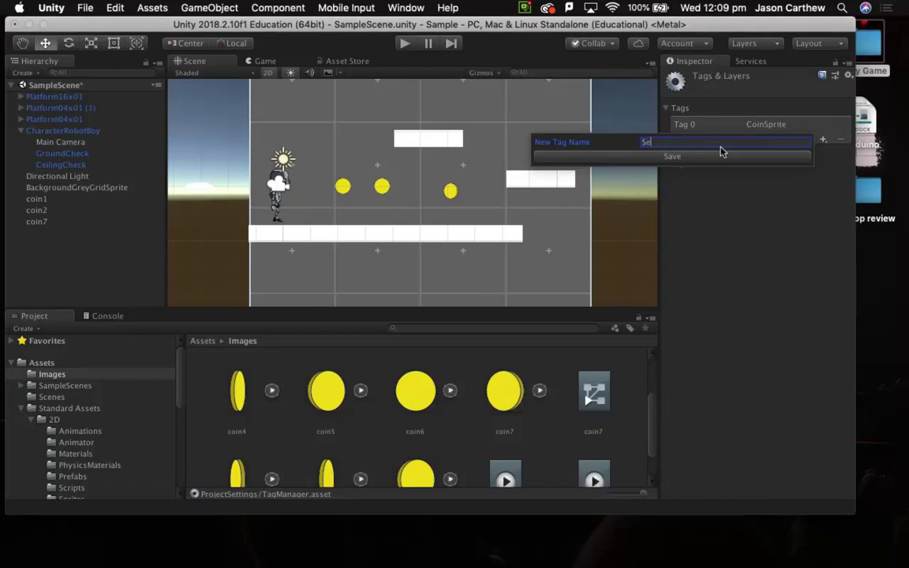
text(condCoin)
click(697, 157)
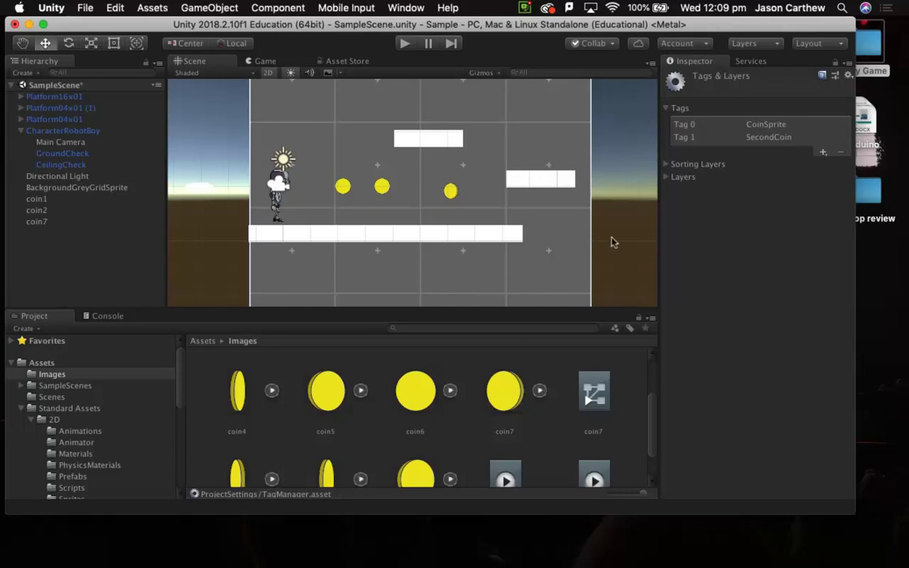
- Assign the SecondCoin tag to the coin7 object
click(450, 190)
click(753, 93)
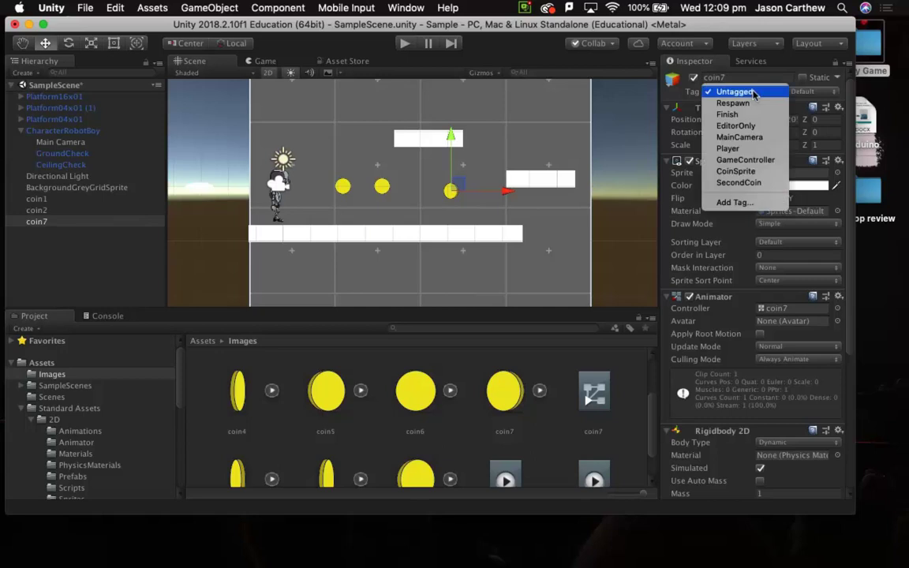
click(755, 184)
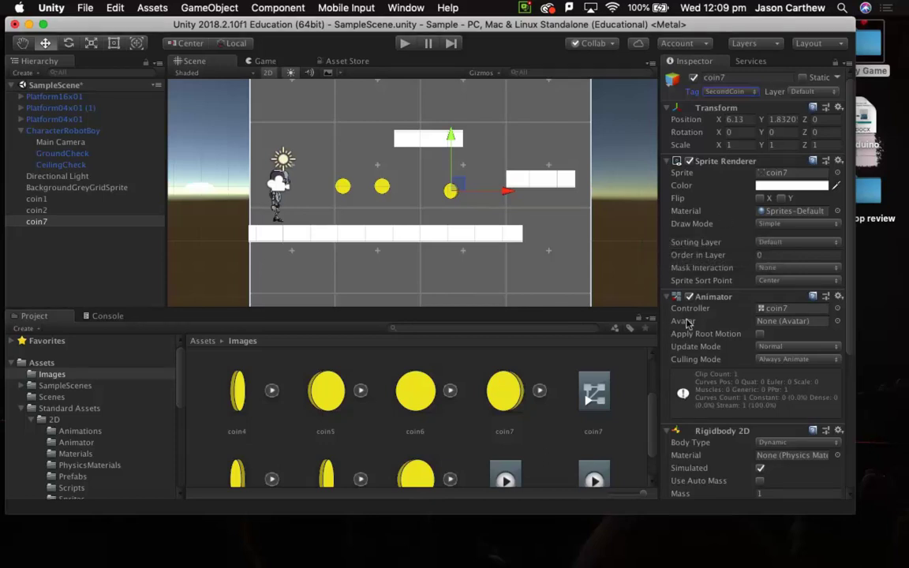
scroll(686, 322, down, 3)
scroll(686, 321, down, 2)
scroll(687, 322, up, 3)
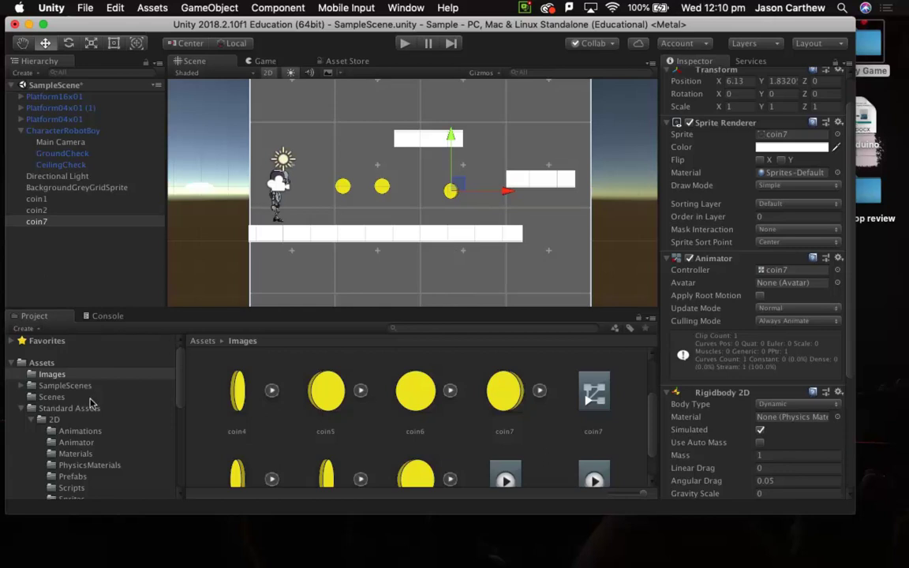
- Create a C# script named Sco in the Standard Assets 2D Scripts folder
scroll(92, 401, down, 3)
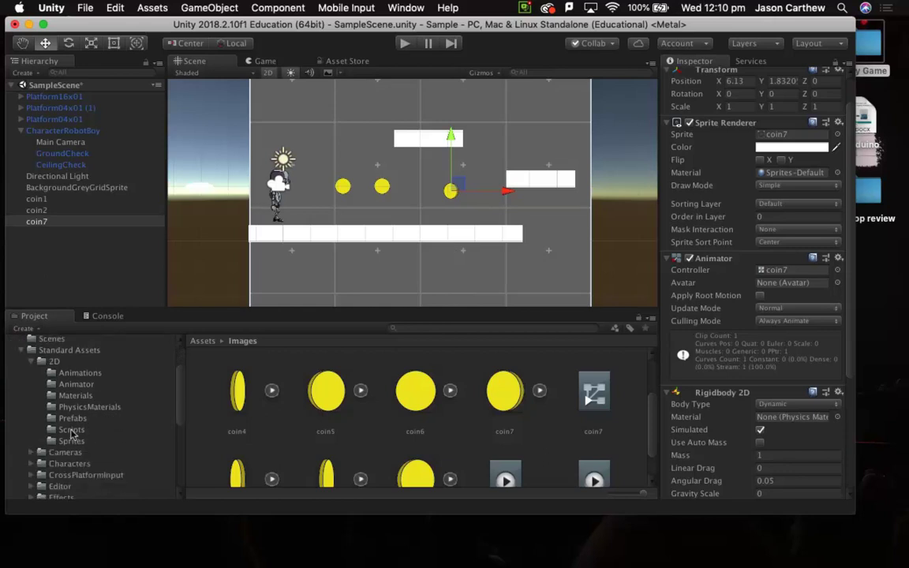
click(71, 430)
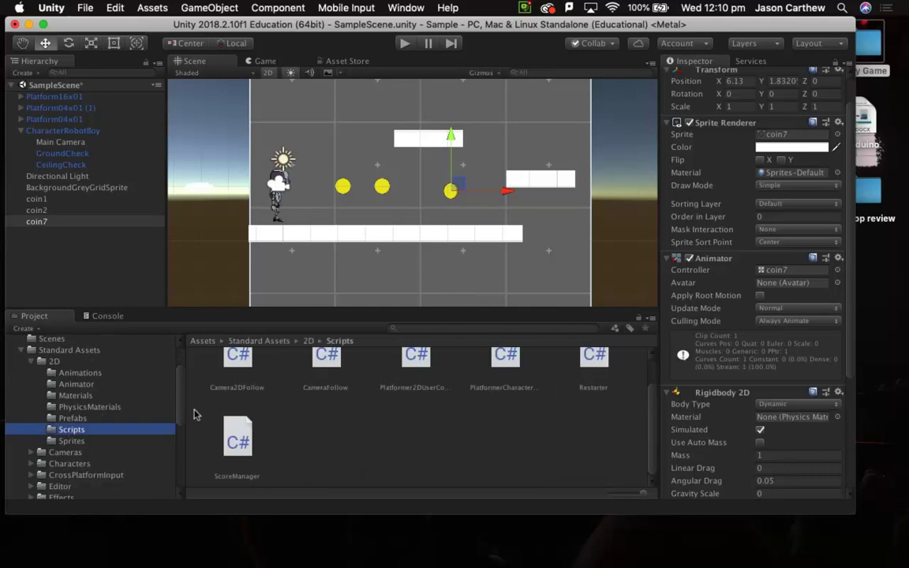
right_click(395, 434)
mouse_move(489, 245)
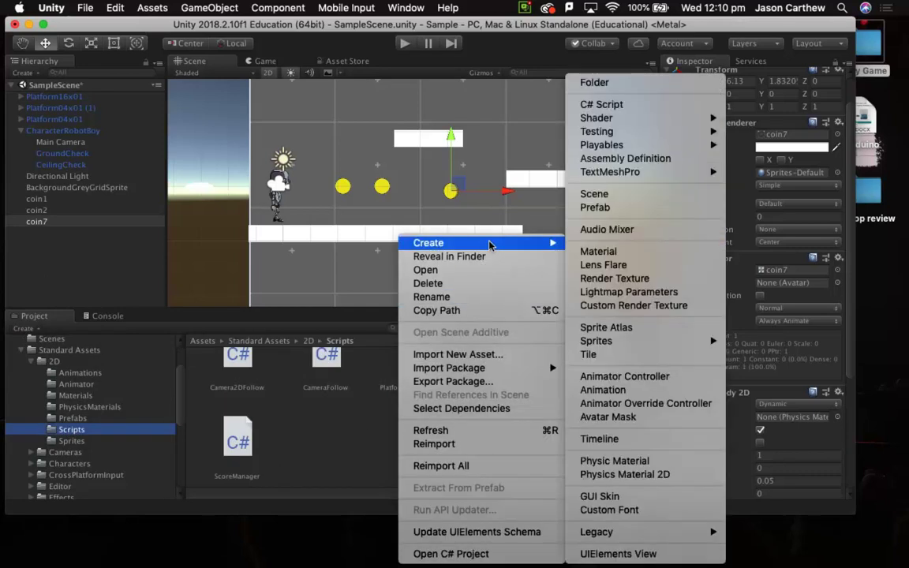
click(628, 108)
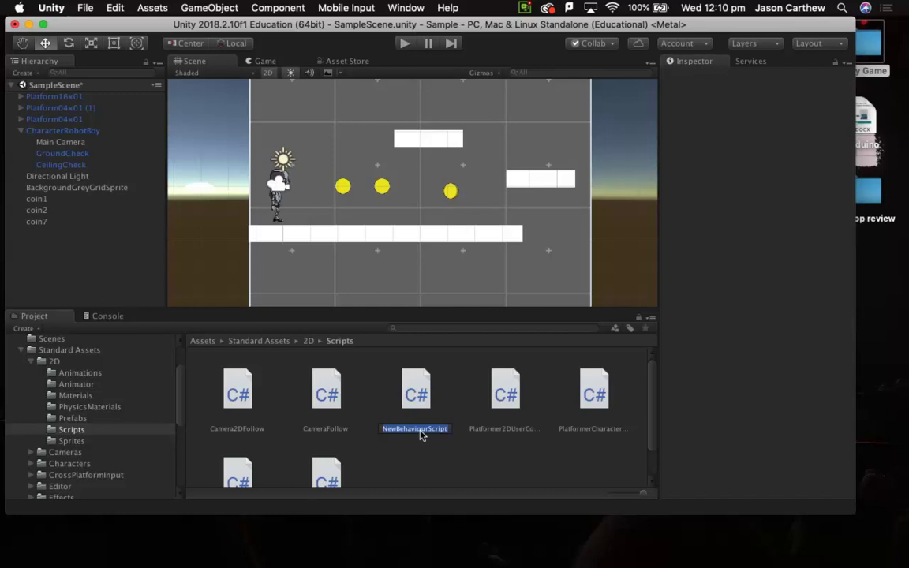
text(Colliders)
key(BackSpace)
key(BackSpace)
key(BackSpace)
key(BackSpace)
key(BackSpace)
key(BackSpace)
key(BackSpace)
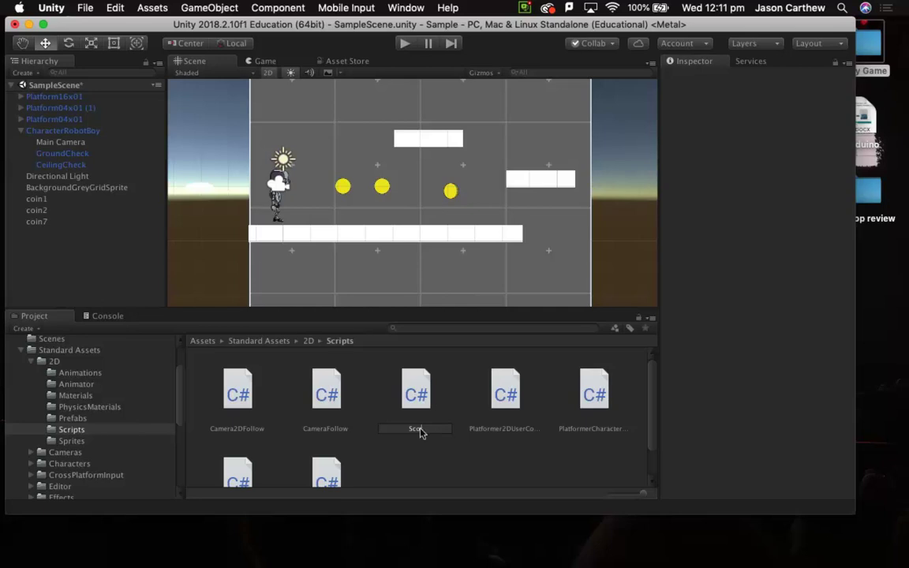
key(Return)
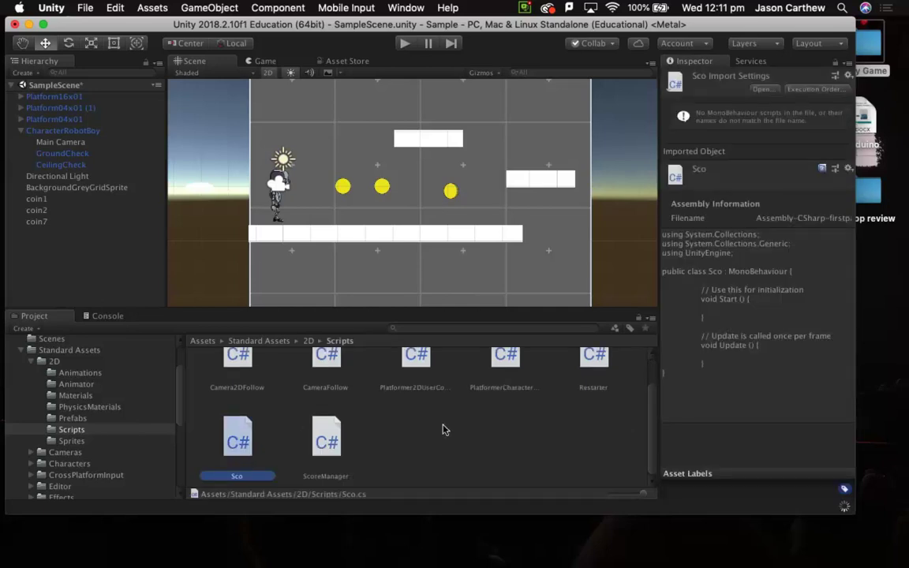
- Examine the code of the Sco and ScoreManager scripts in Visual Studio and return to Unity
double_click(236, 444)
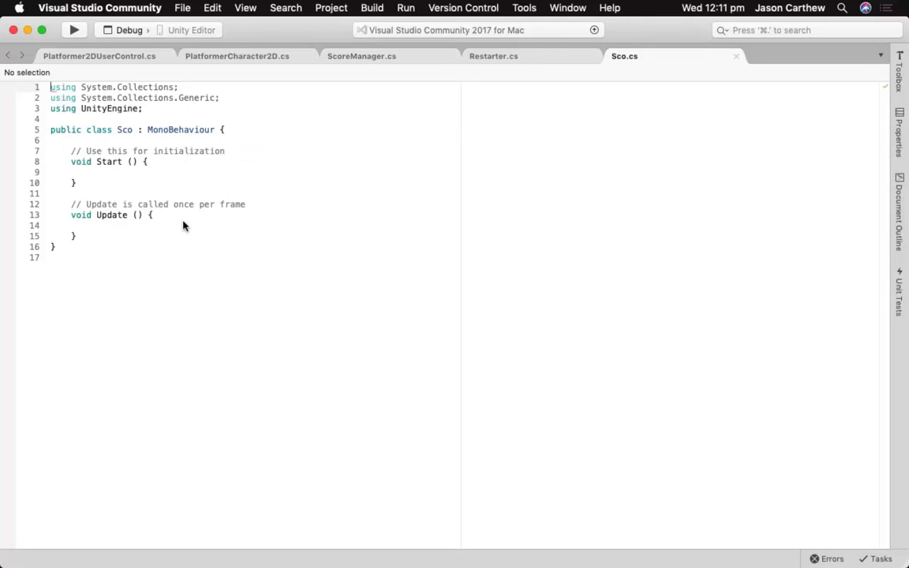
click(26, 30)
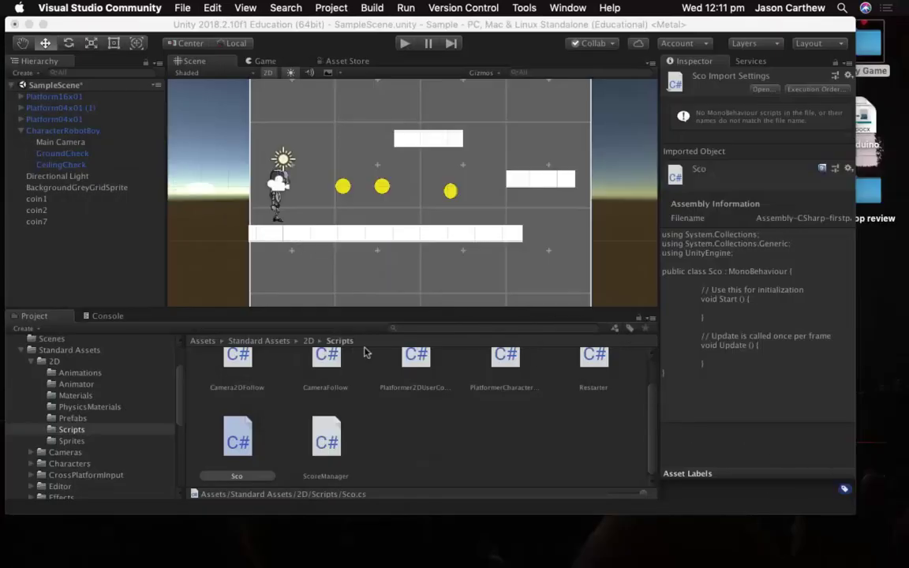
click(329, 443)
double_click(329, 443)
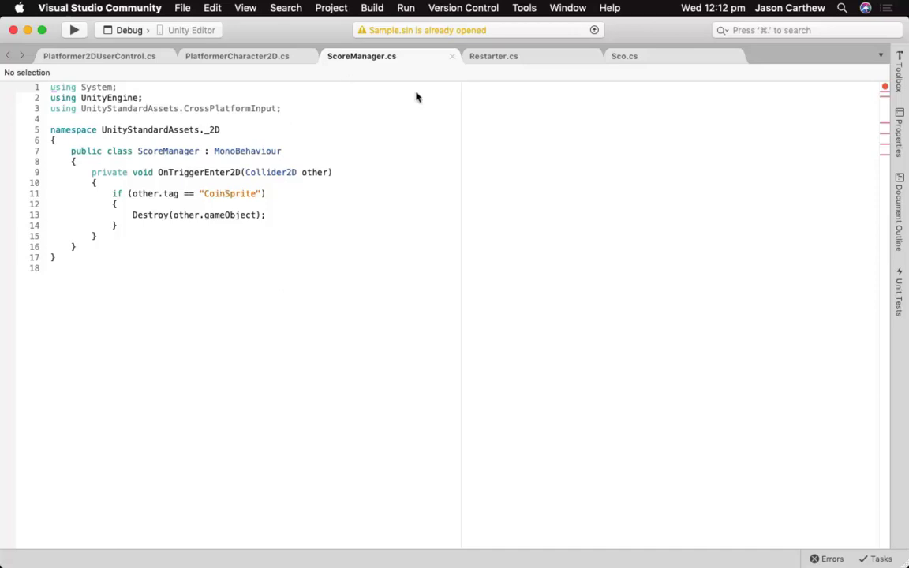
click(26, 30)
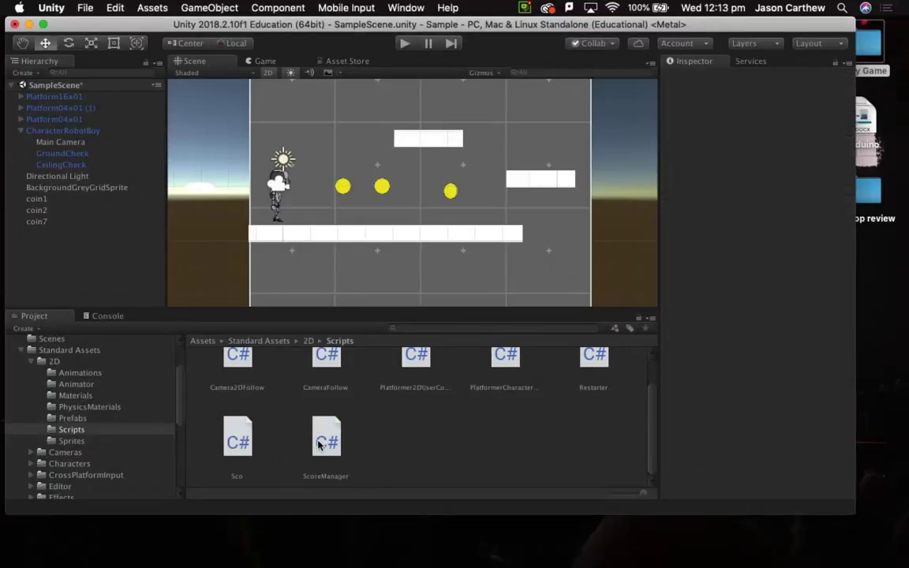
- Attach the ScoreManager script to CharacterRobotBoy and check the script component on the character
click(320, 446)
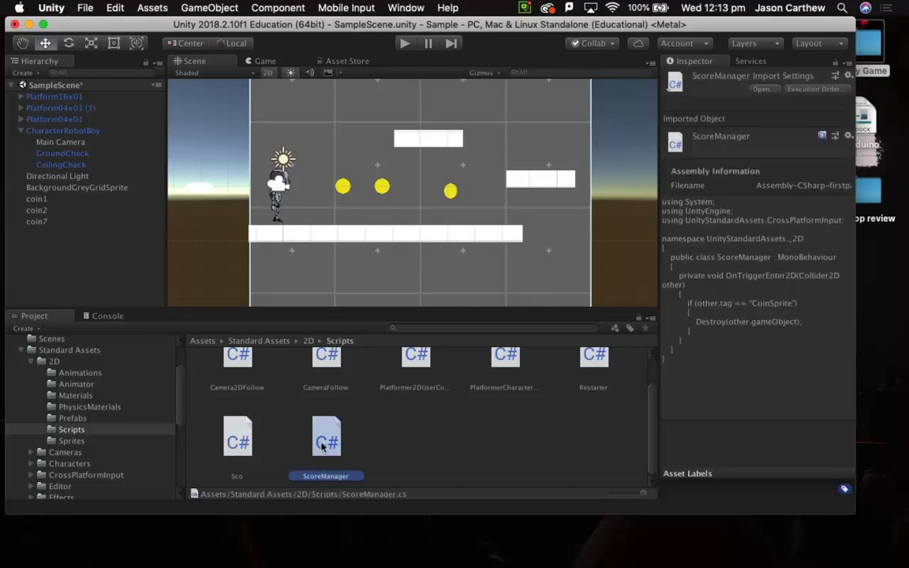
drag(322, 446, 68, 130)
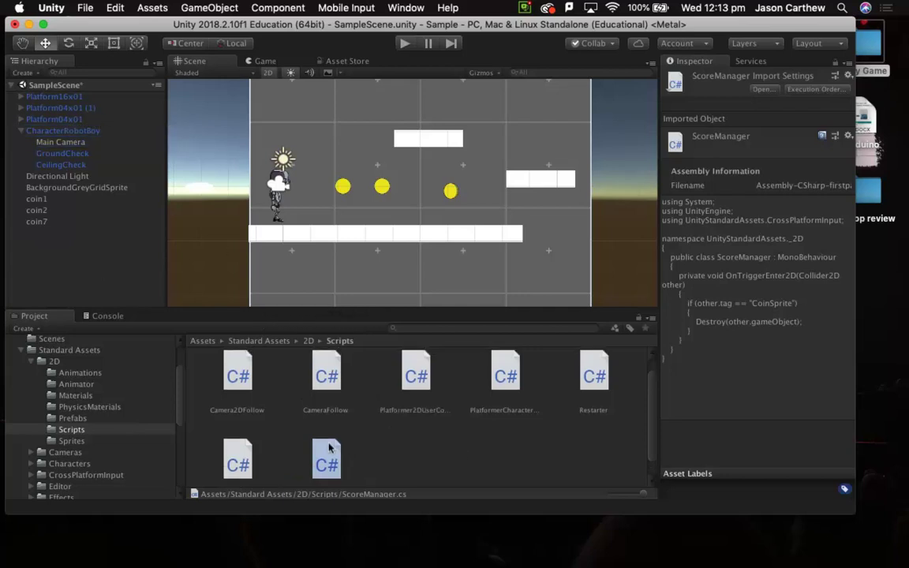
click(67, 130)
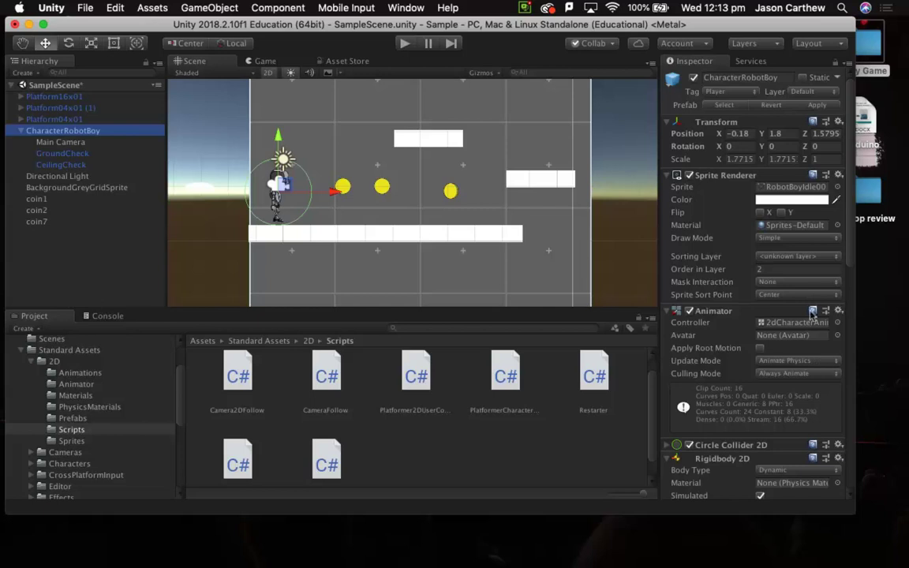
scroll(756, 406, down, 15)
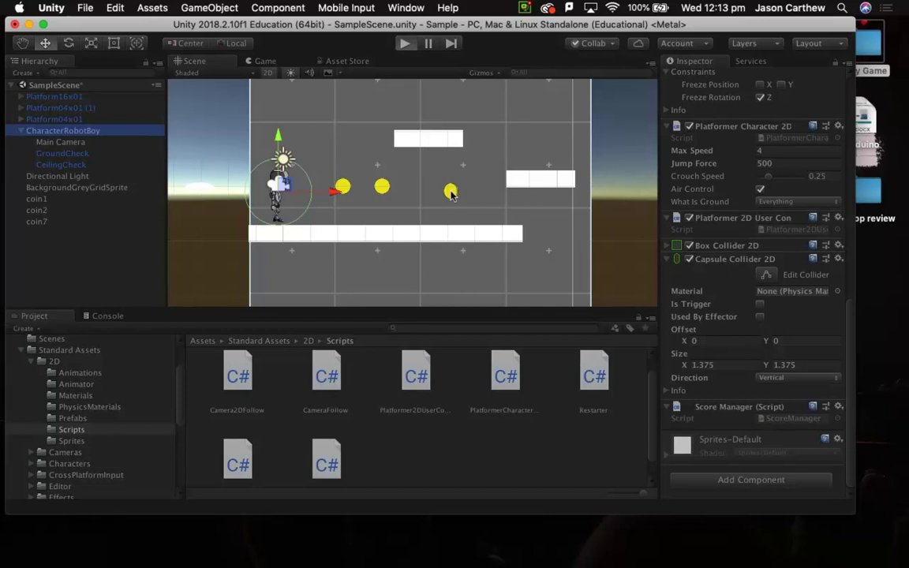
- Play the scene and run the character forward through the first two coins to test coin collection
key(super+p)
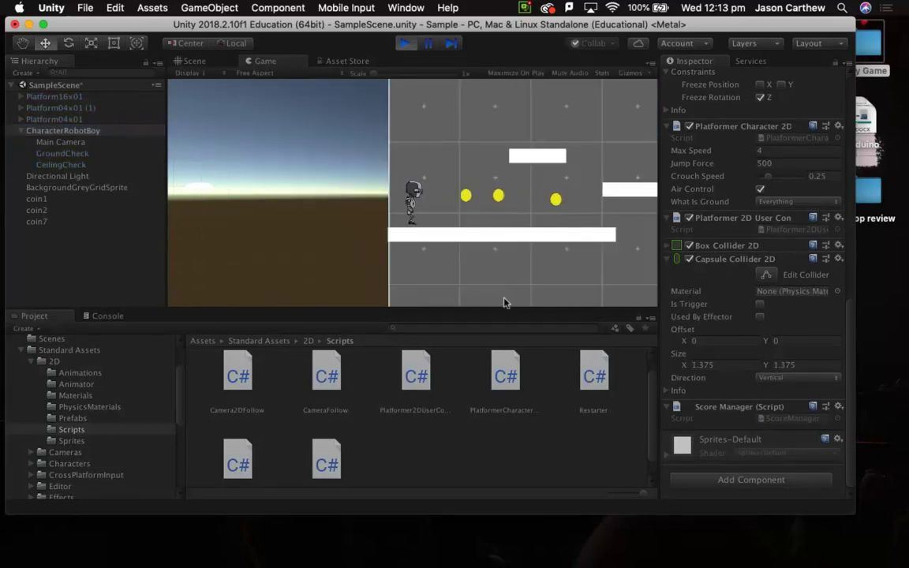
key(Right)
key(Right)
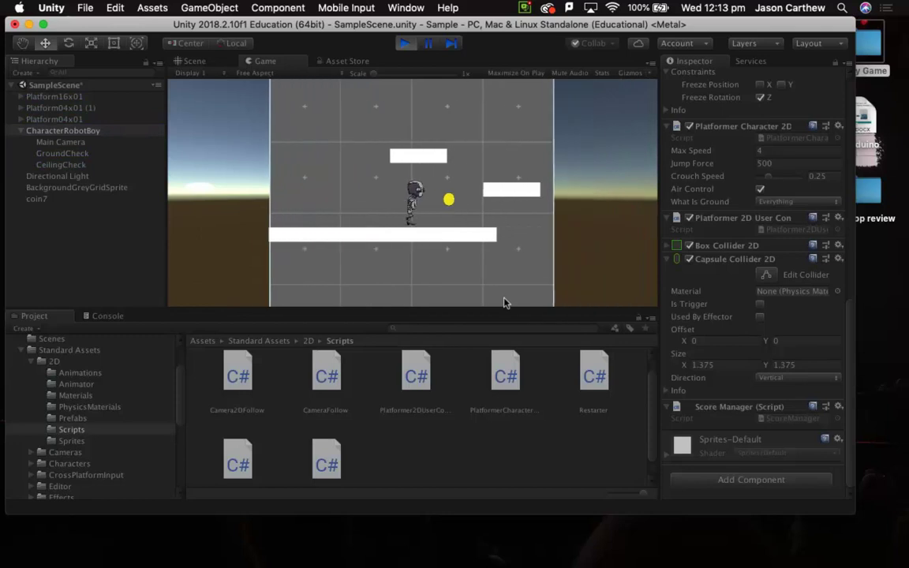